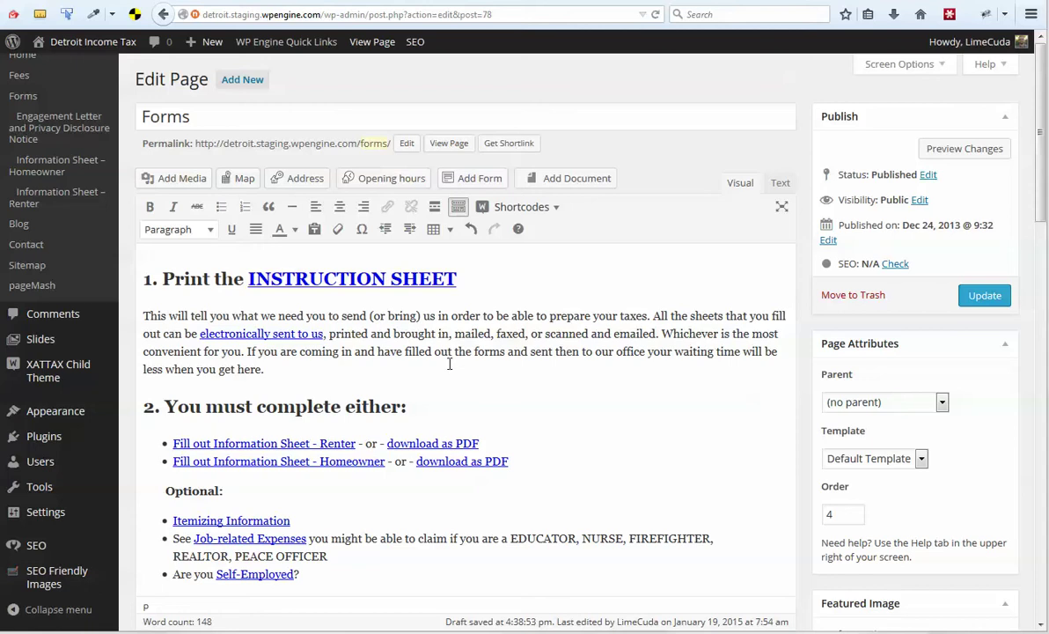
Step: Upload Engagement-Letter-and-Privacy-Disclosure-Notice2.pdf to the media library through Add Media
left_click_drag(456, 350, 471, 352)
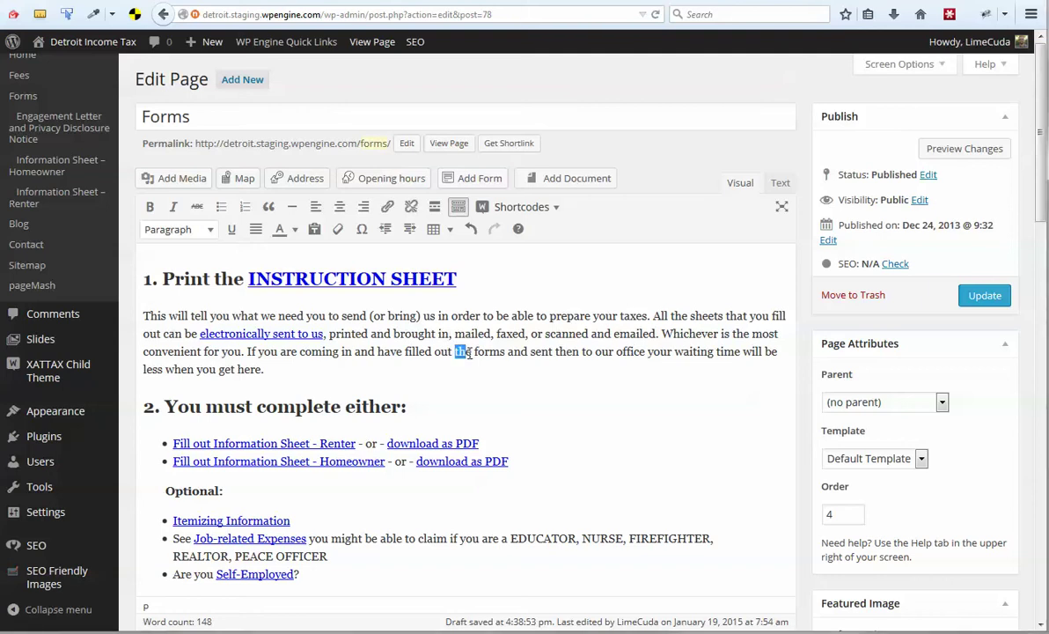
left_click(474, 353)
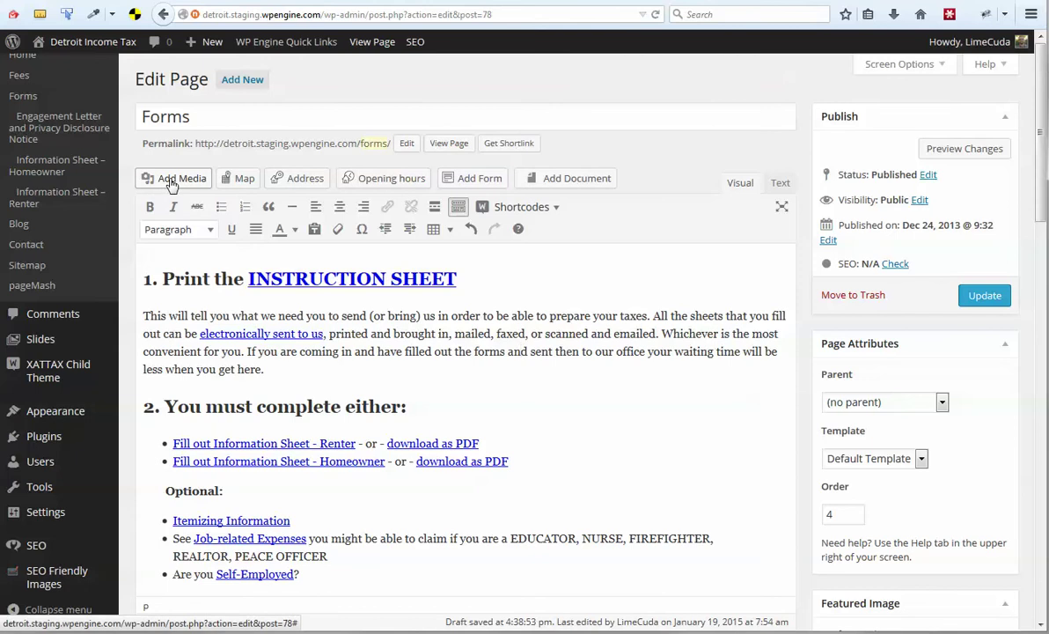
left_click(170, 179)
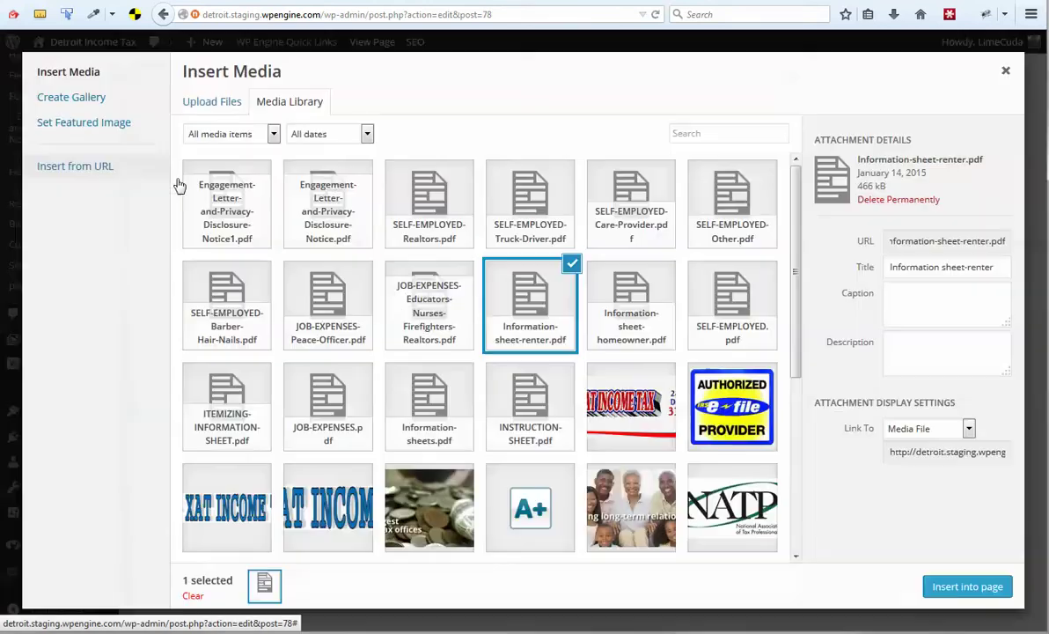
left_click(227, 102)
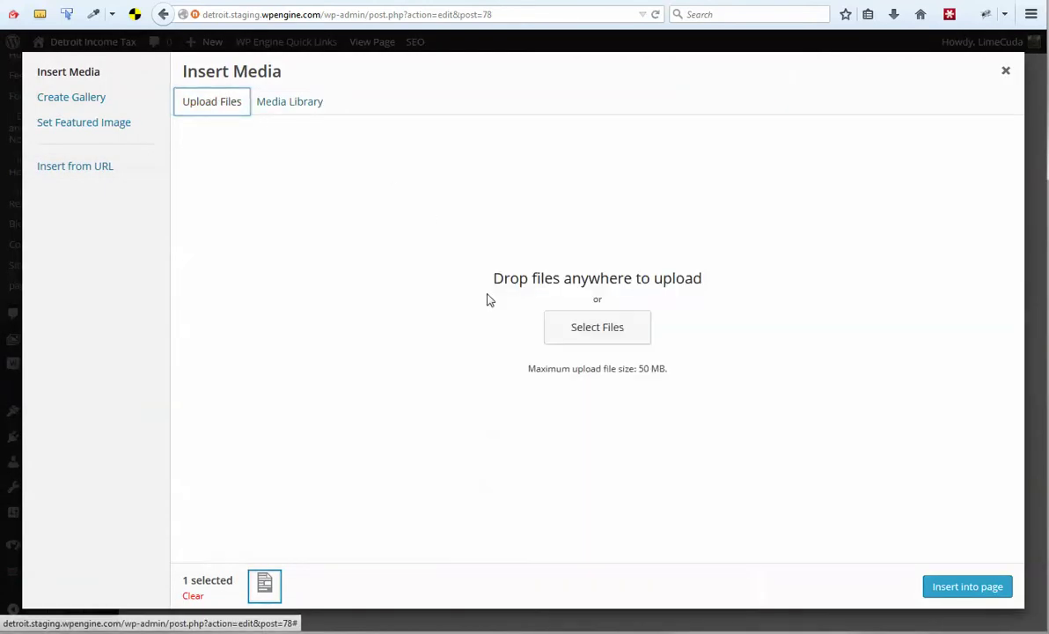
left_click(568, 339)
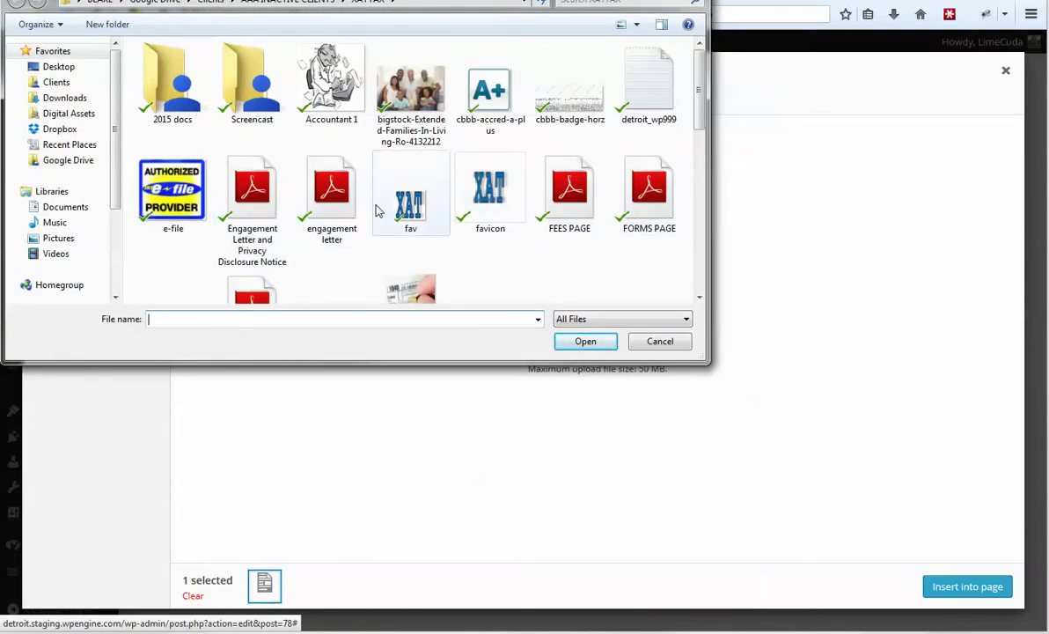
left_click(272, 208)
double_click(272, 208)
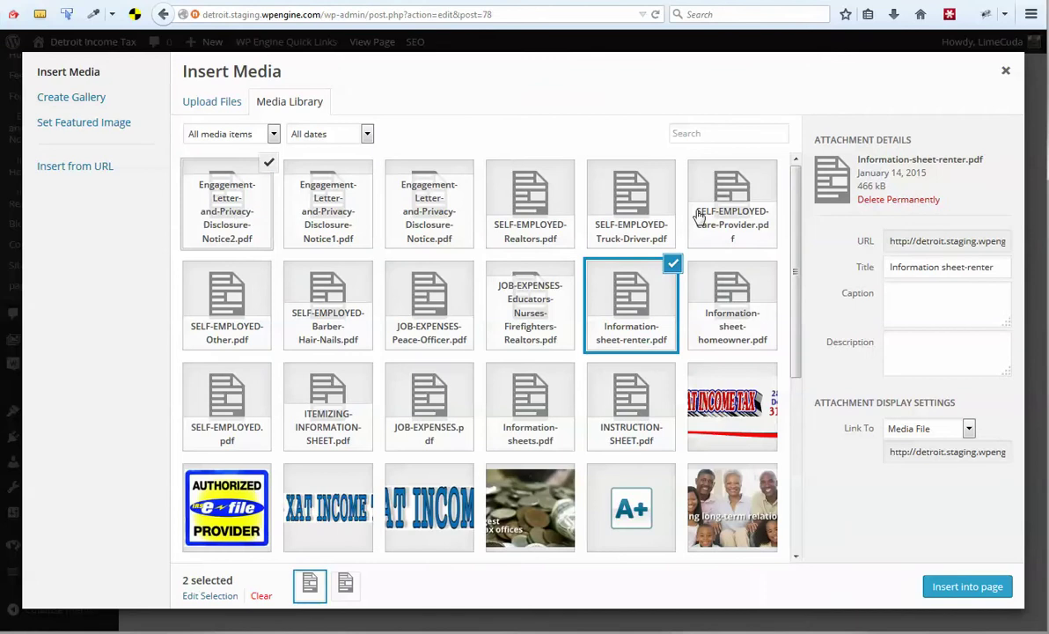
left_click(919, 243)
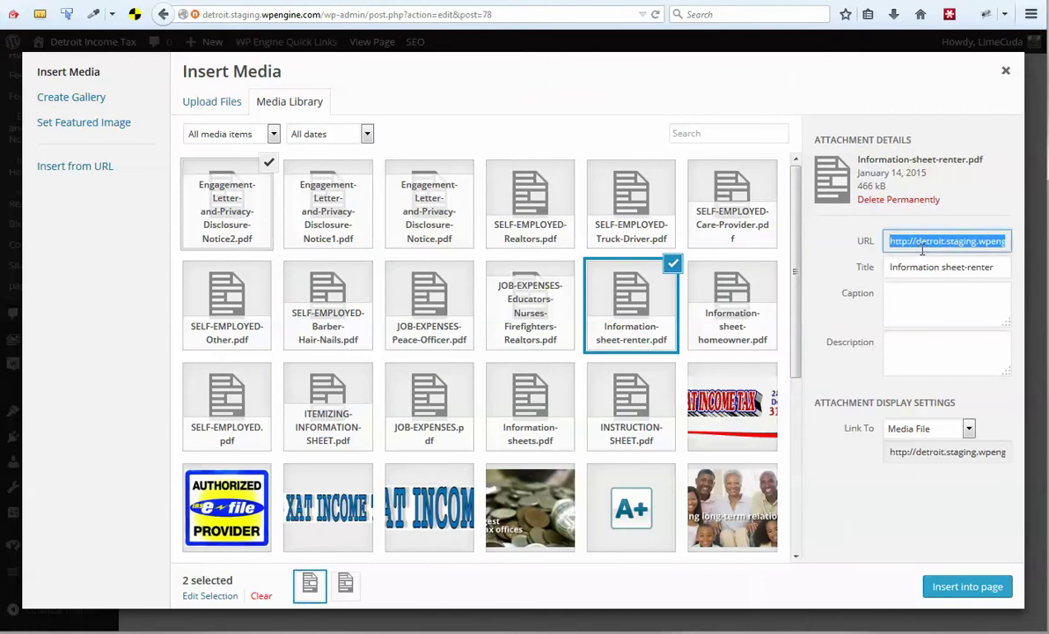
Step: Copy the Information-sheet-renter.pdf file URL from the attachment details
left_click(935, 454)
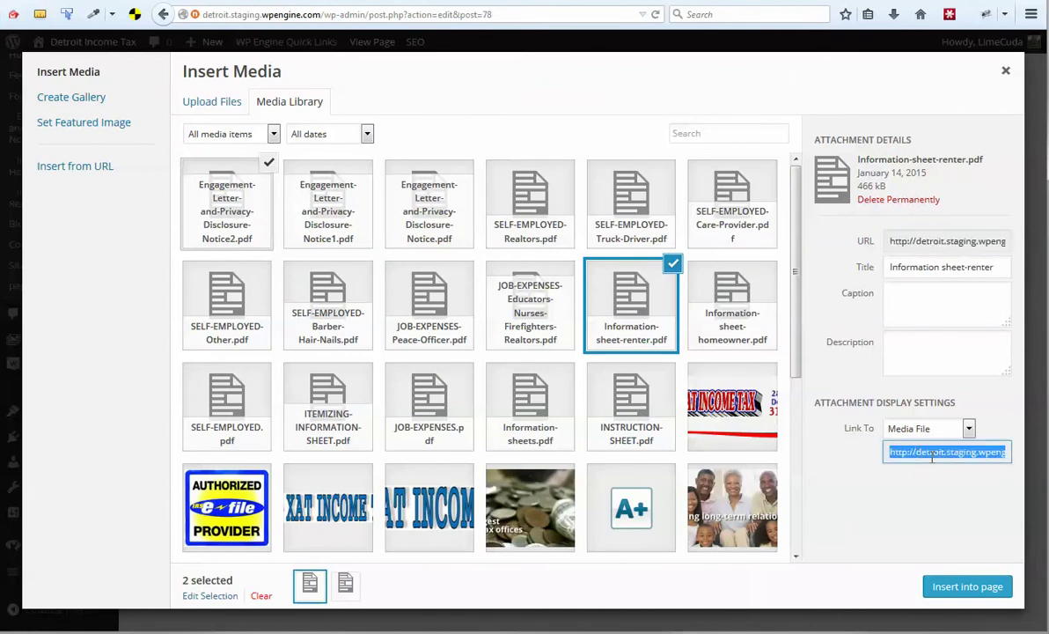
left_click(920, 453)
left_click(925, 240)
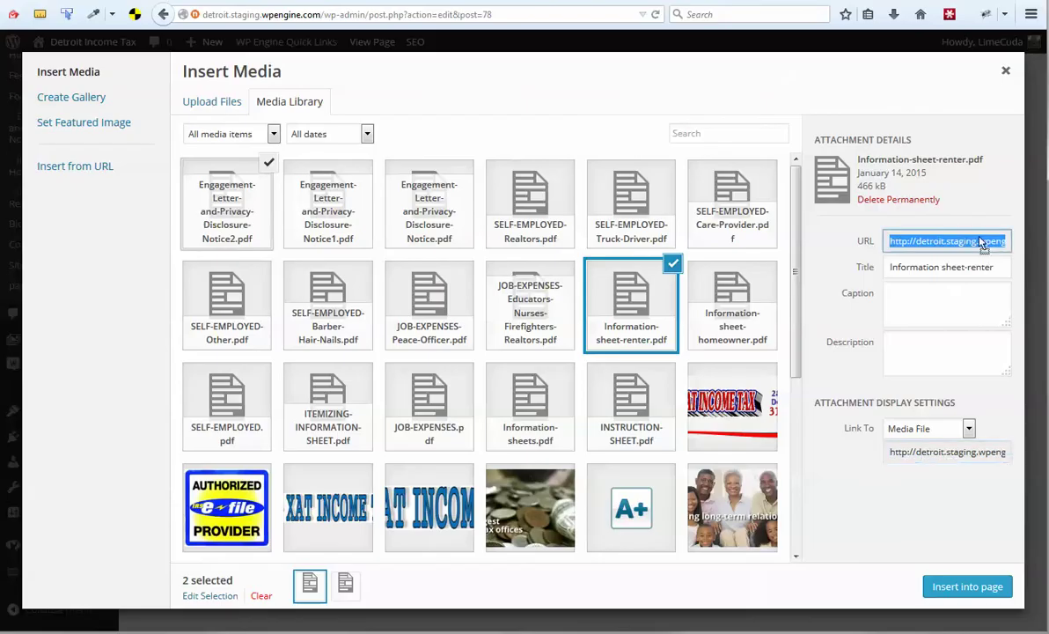
left_click_drag(925, 241, 957, 240)
left_click(957, 240)
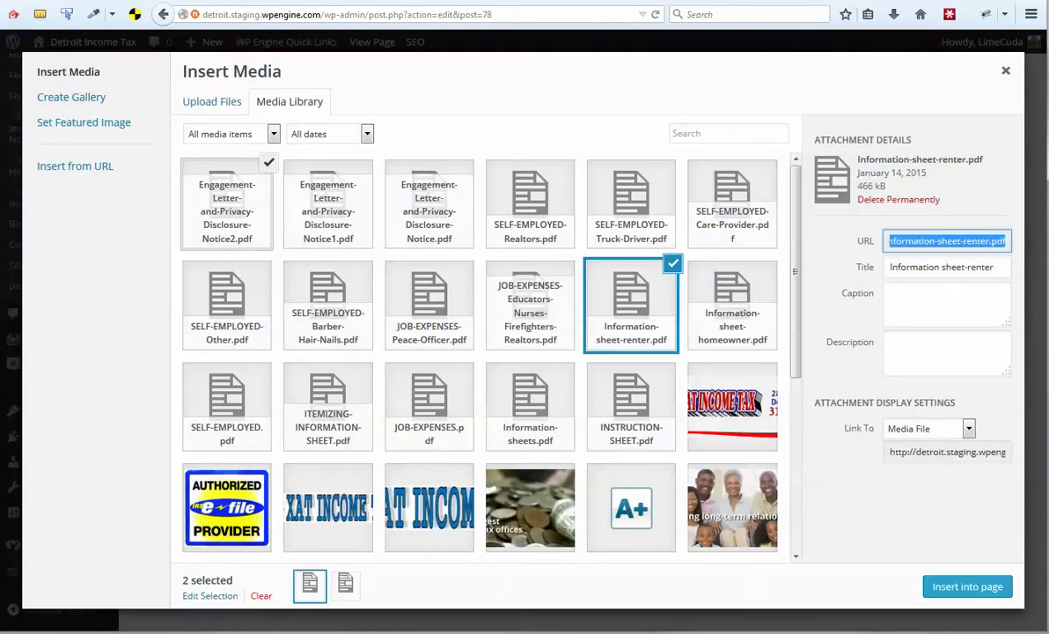
left_click(988, 243)
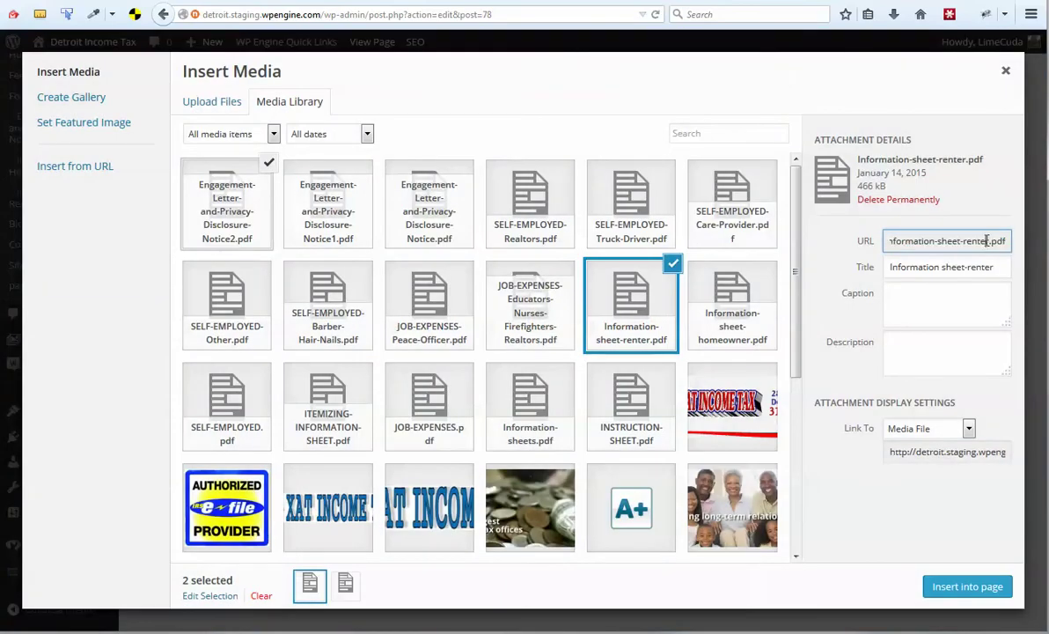
left_click_drag(988, 241, 890, 241)
right_click(966, 247)
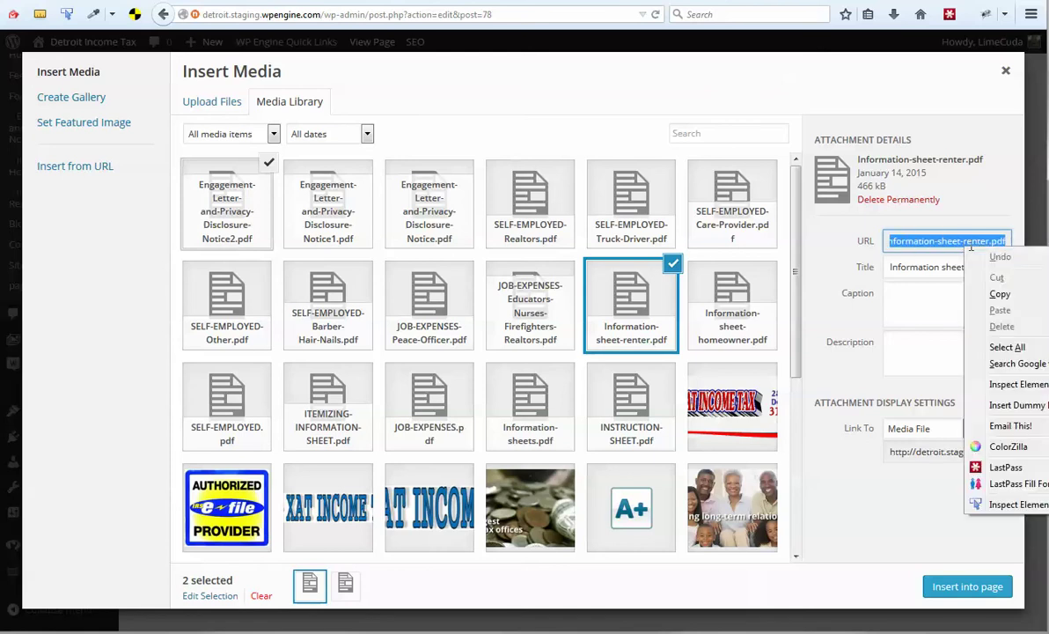
left_click(999, 294)
Step: Recopy the full renter PDF URL and close the Insert Media window
left_click(957, 242)
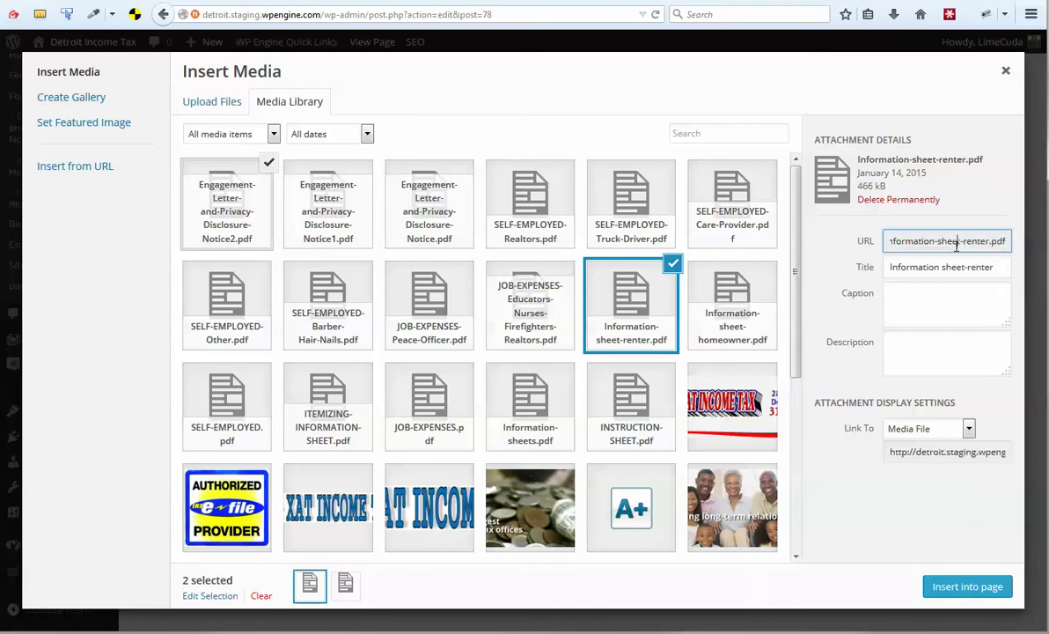
triple_click(957, 238)
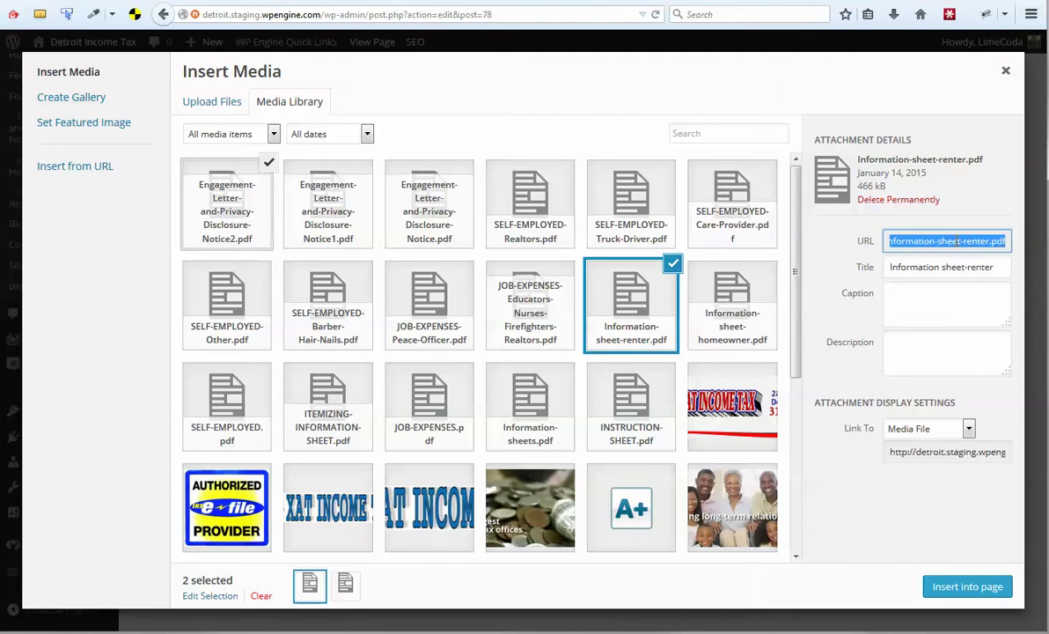
right_click(960, 242)
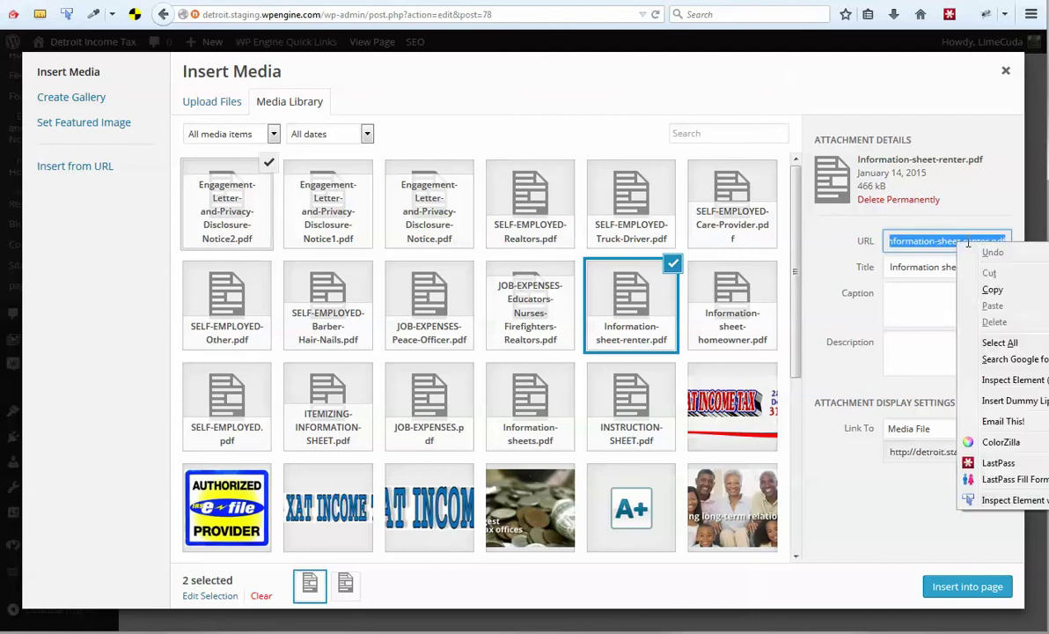
left_click(992, 290)
left_click(1008, 75)
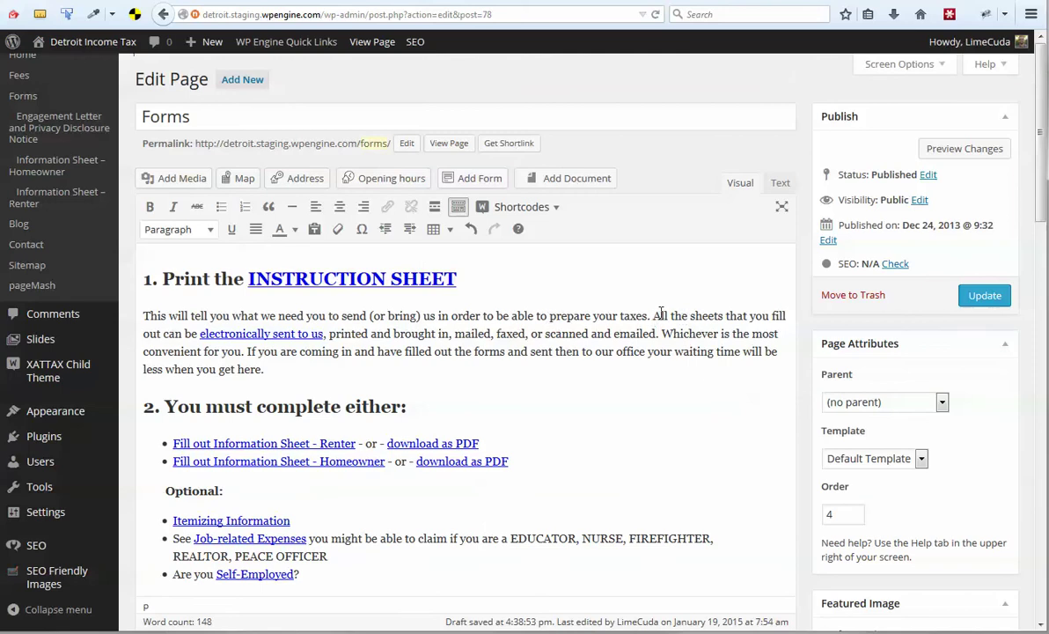
Step: Link the phrase 'All the sheets' to the pasted Information-sheet-renter.pdf URL
left_click_drag(654, 315, 726, 315)
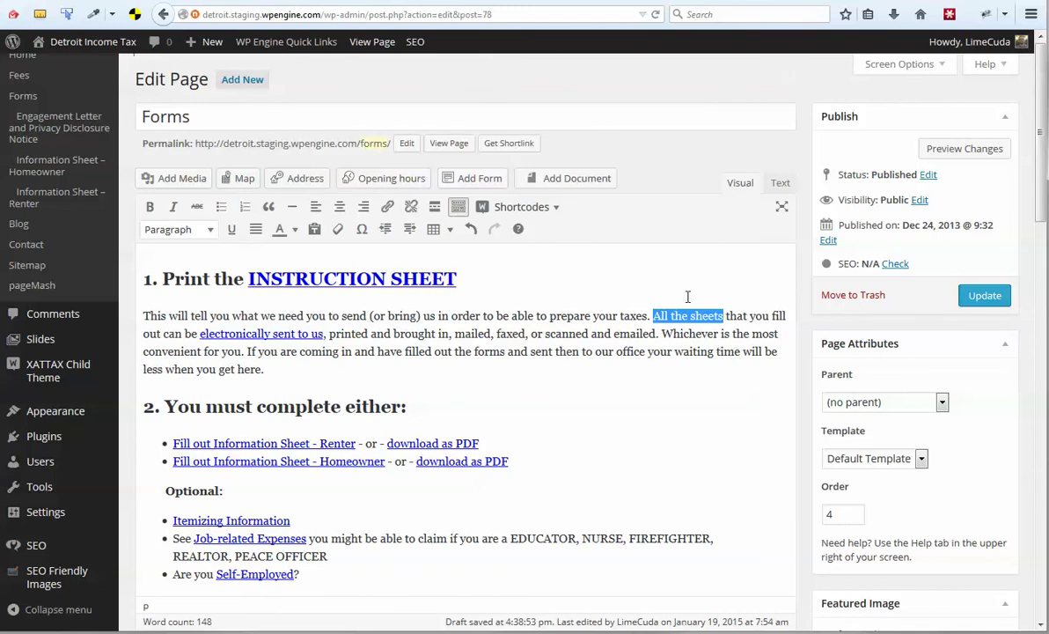
left_click(392, 216)
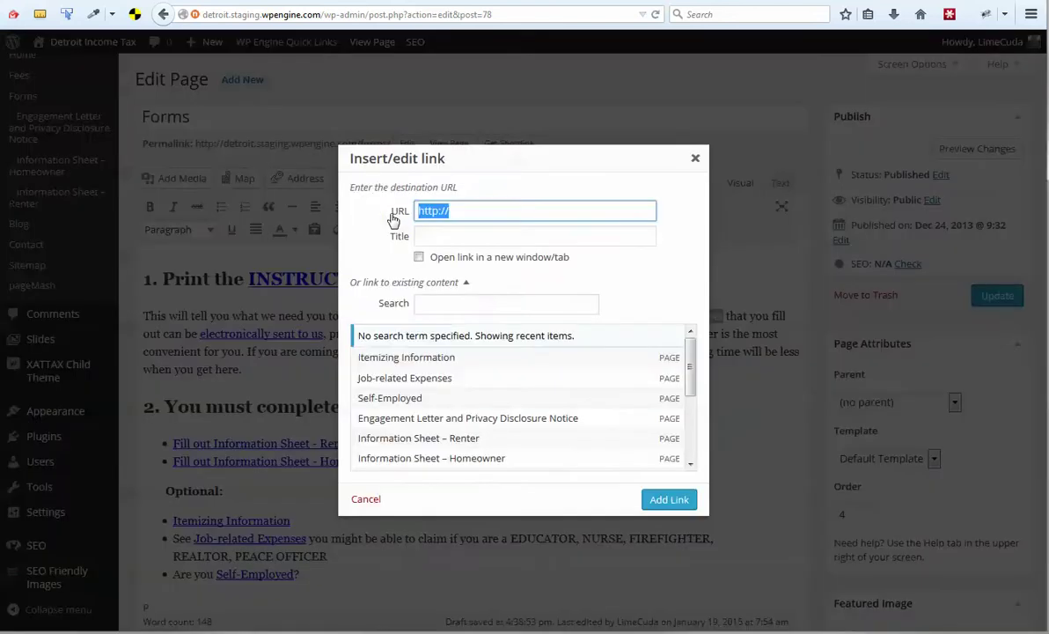
key("ctrl+v")
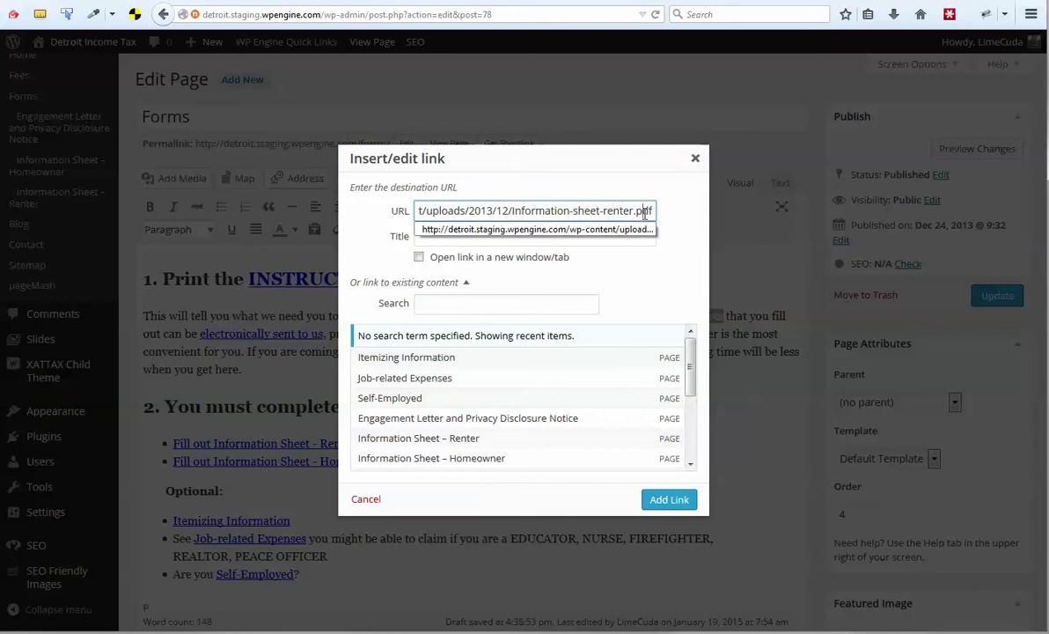
left_click(680, 497)
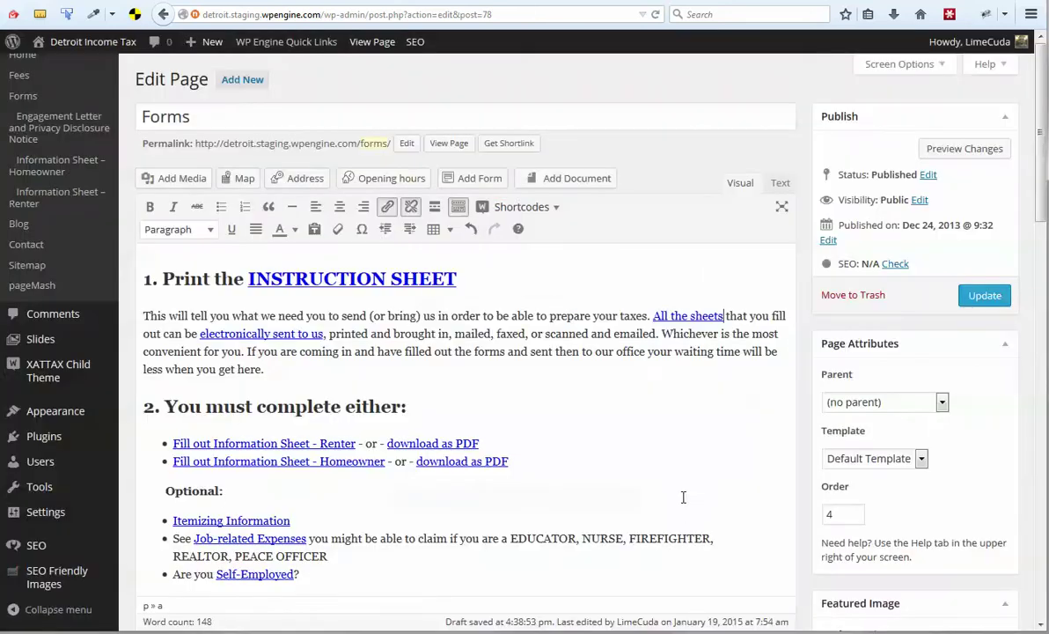
left_click(733, 356)
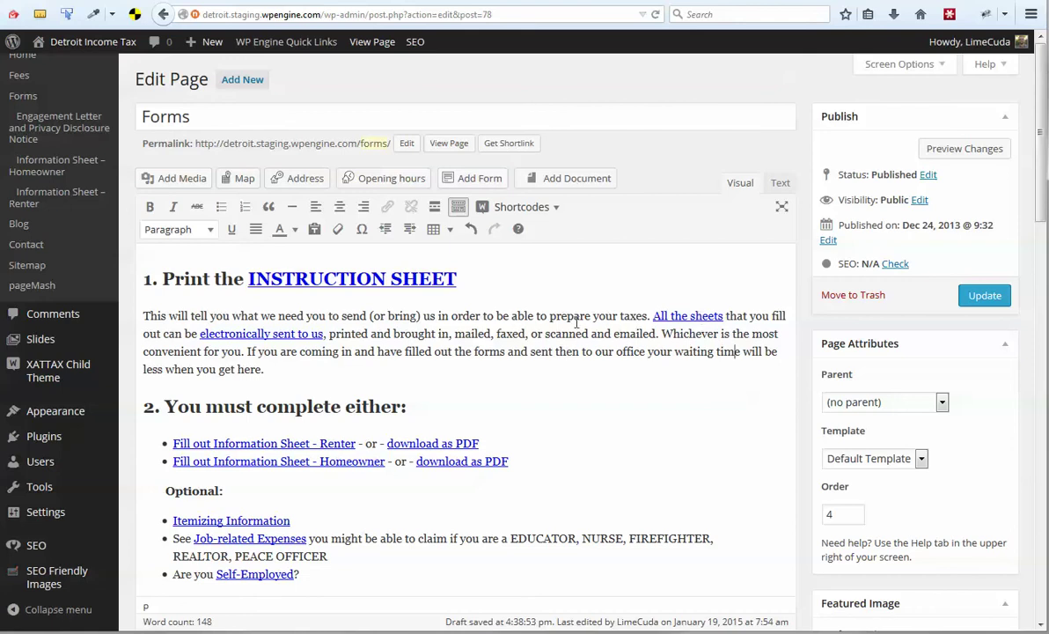
left_click(325, 280)
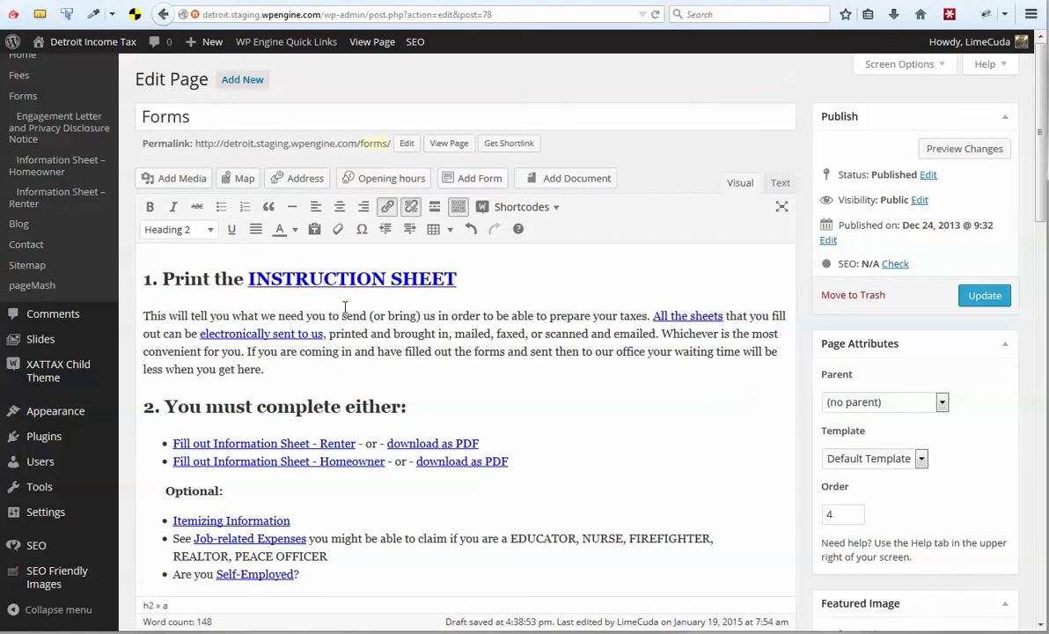
left_click(387, 209)
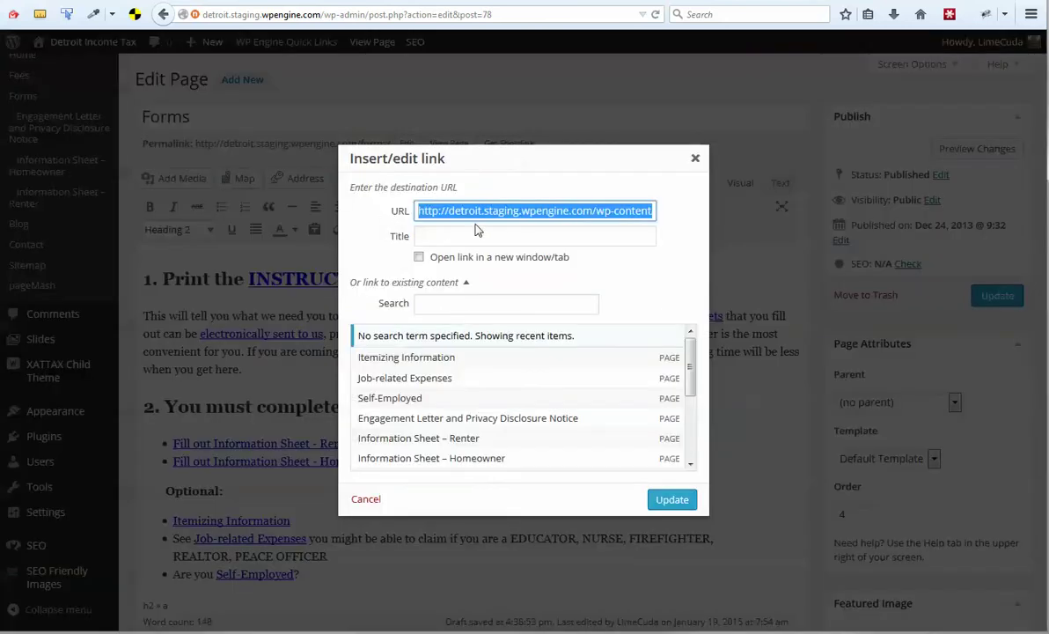
left_click(446, 215)
left_click_drag(588, 211, 731, 216)
left_click(635, 213)
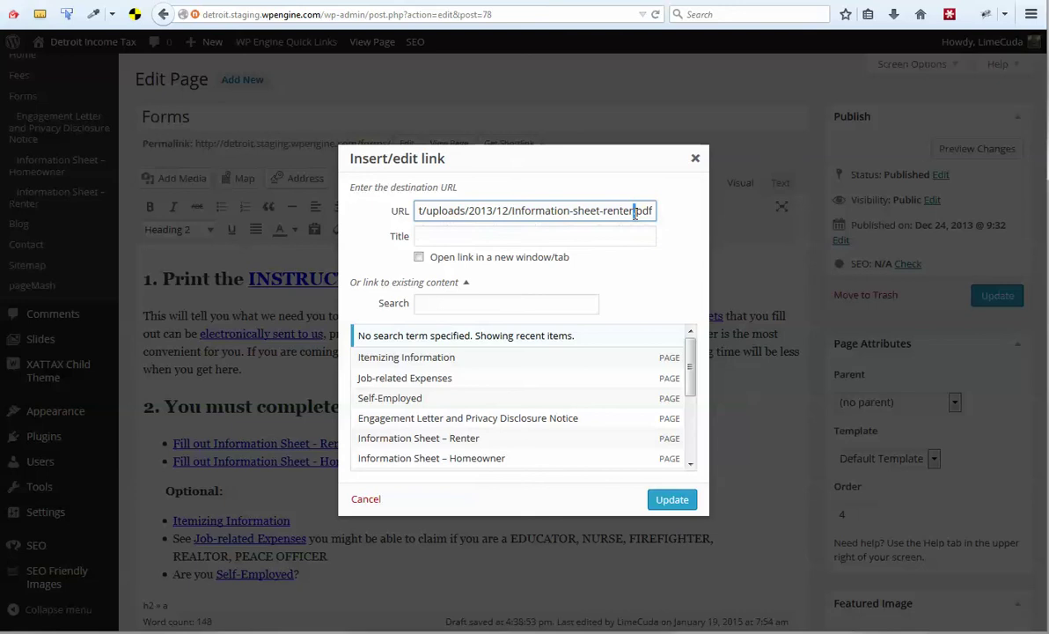
double_click(644, 211)
left_click(695, 159)
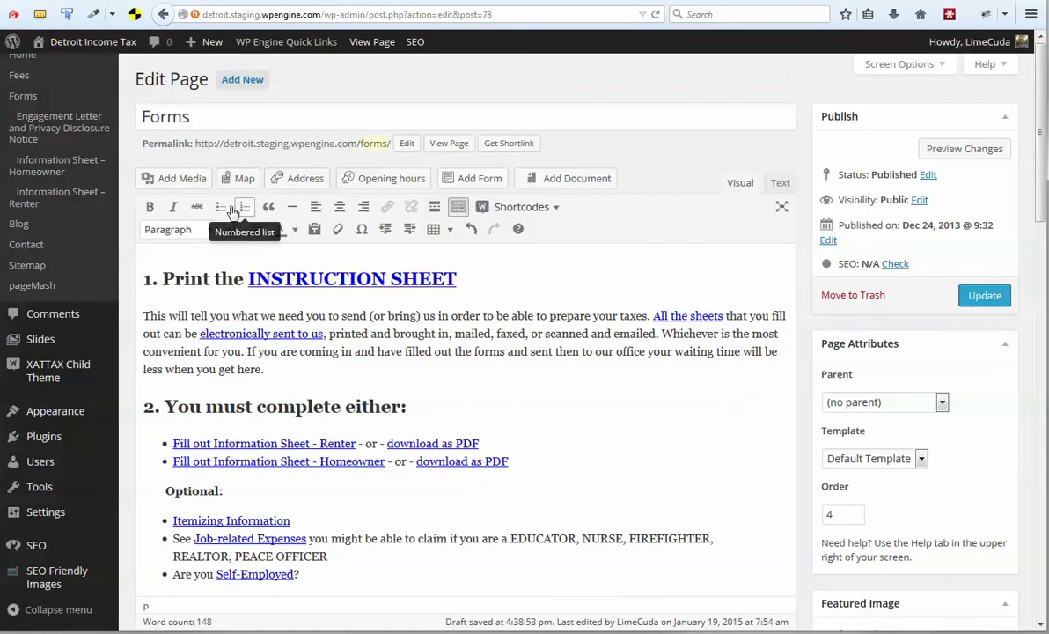
Step: Check the SELF-EMPLOYED.pdf URL in the media library, then close the library
left_click(181, 185)
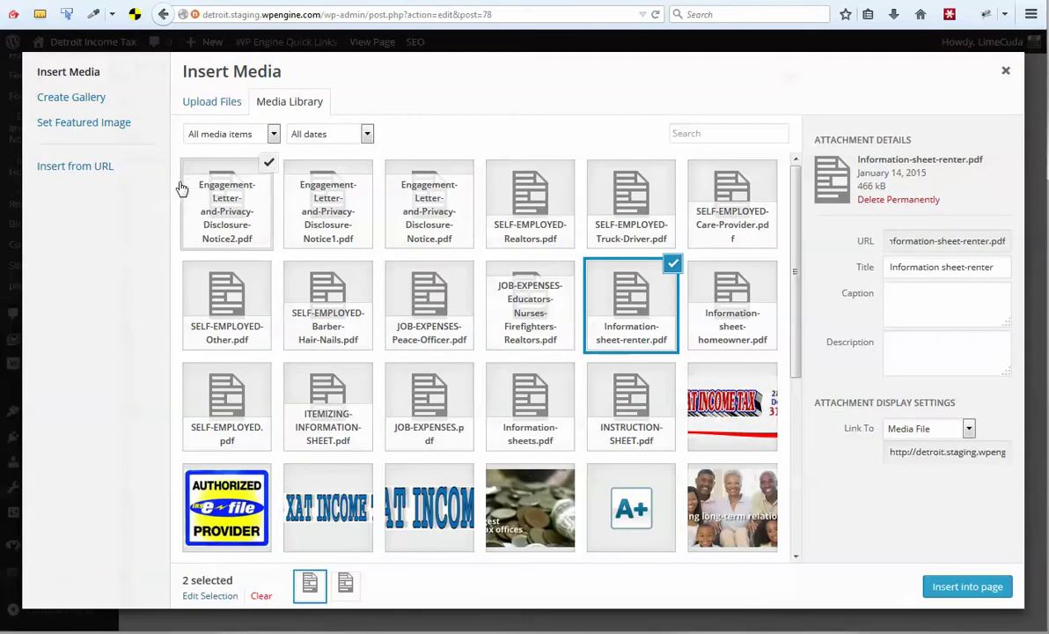
left_click(444, 411)
left_click(339, 418)
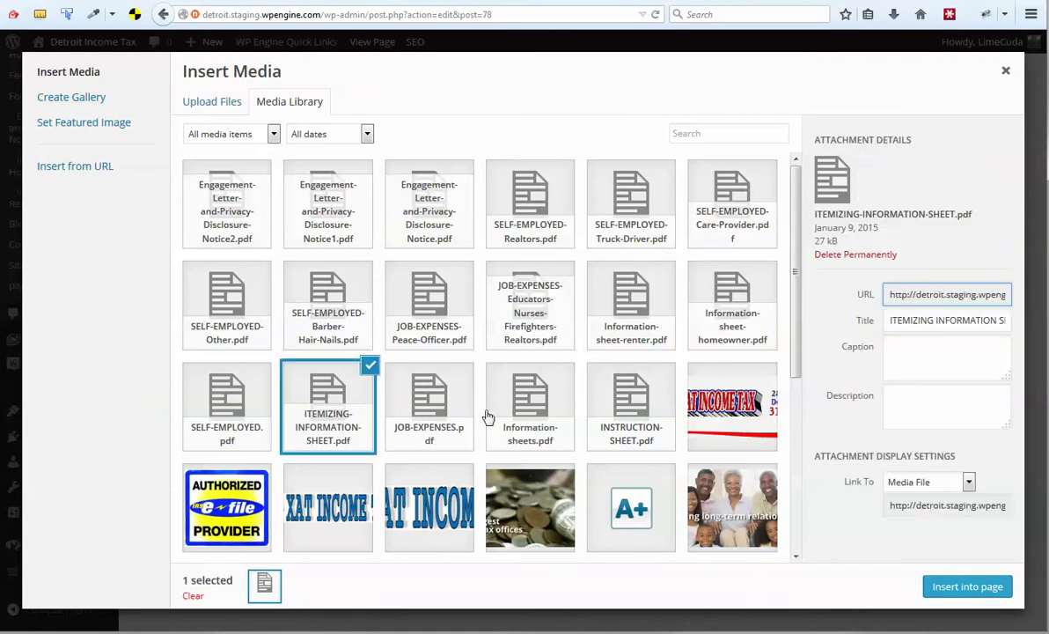
left_click(251, 401)
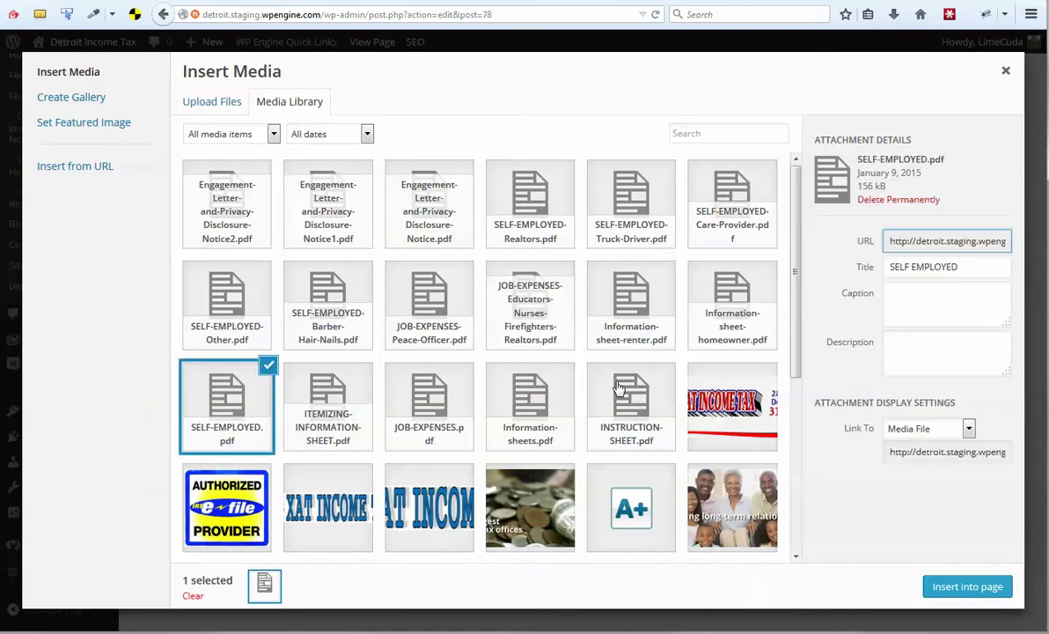
left_click_drag(964, 240, 936, 245)
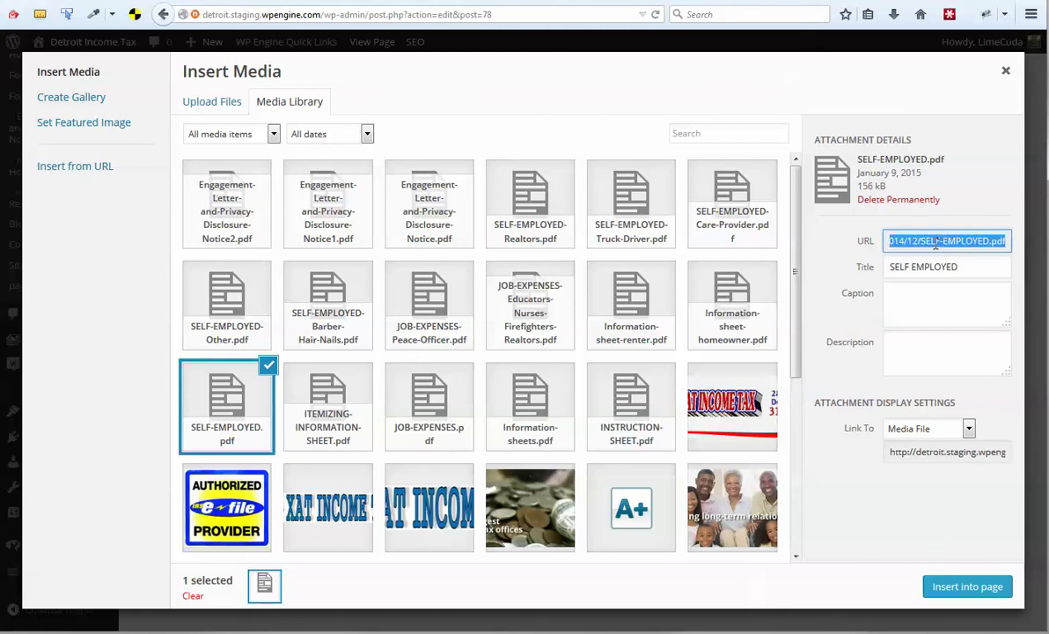
left_click(1006, 70)
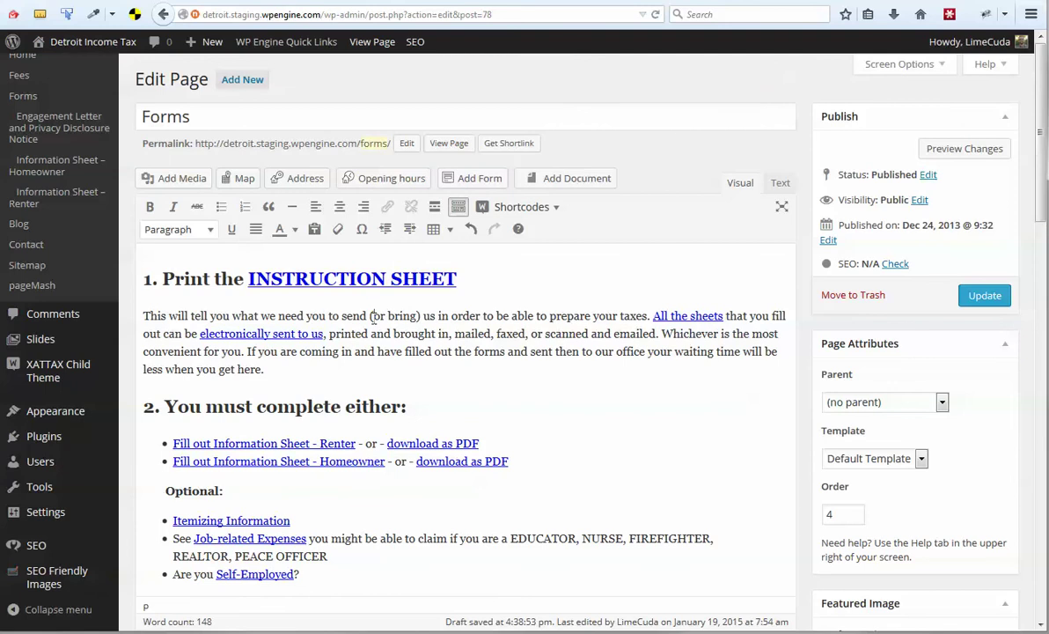
Step: Add a blank line after 'here.' and choose Engagement-Letter-and-Privacy-Disclosure-Notice1.pdf to embed
left_click(292, 375)
key("Return")
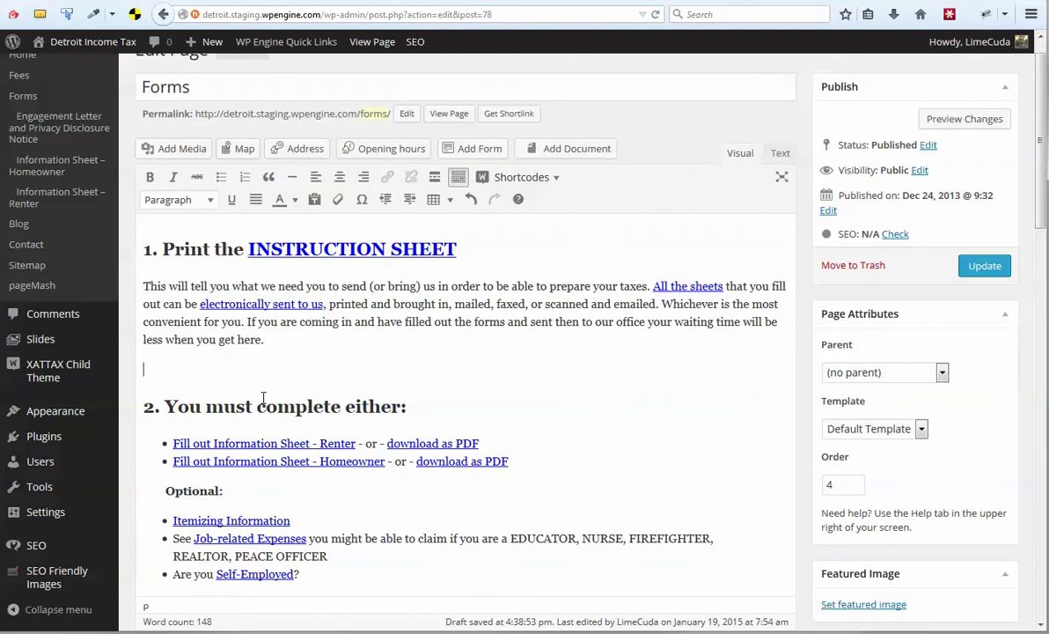
left_click(582, 149)
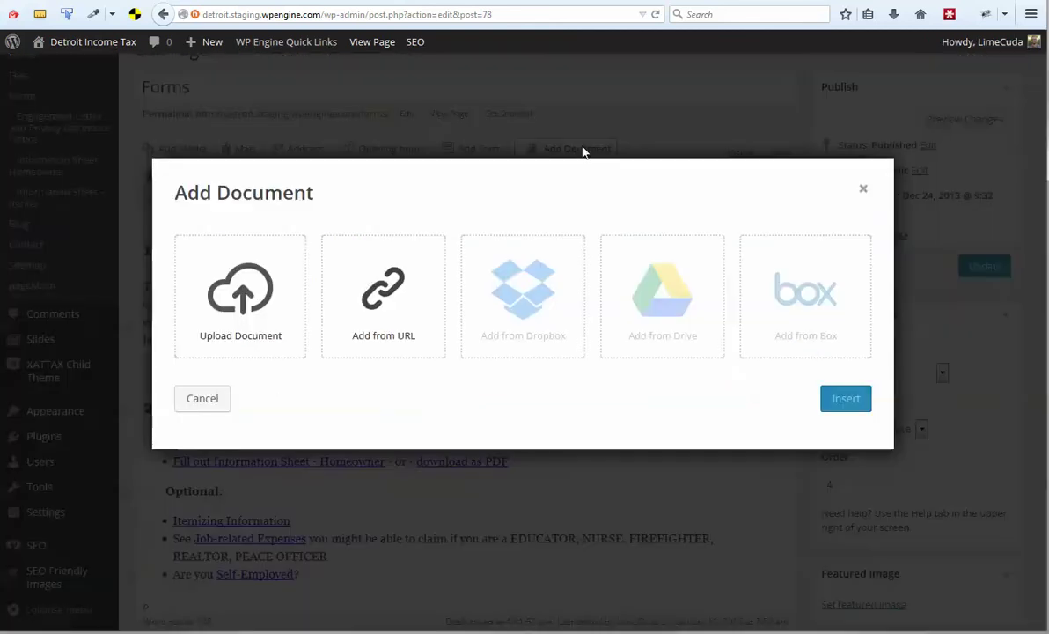
left_click(268, 314)
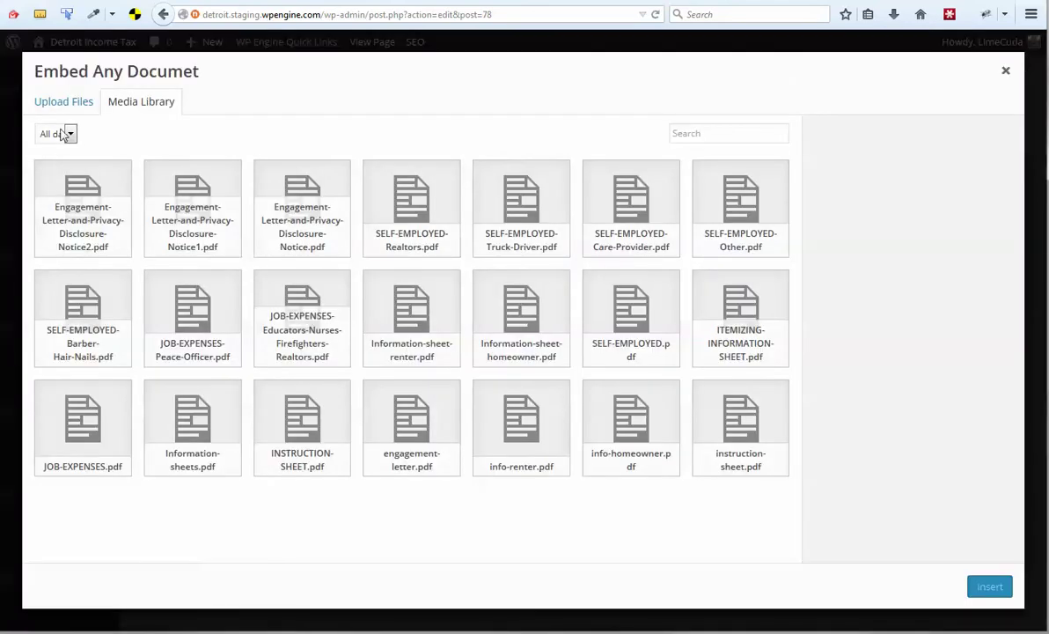
left_click(188, 193)
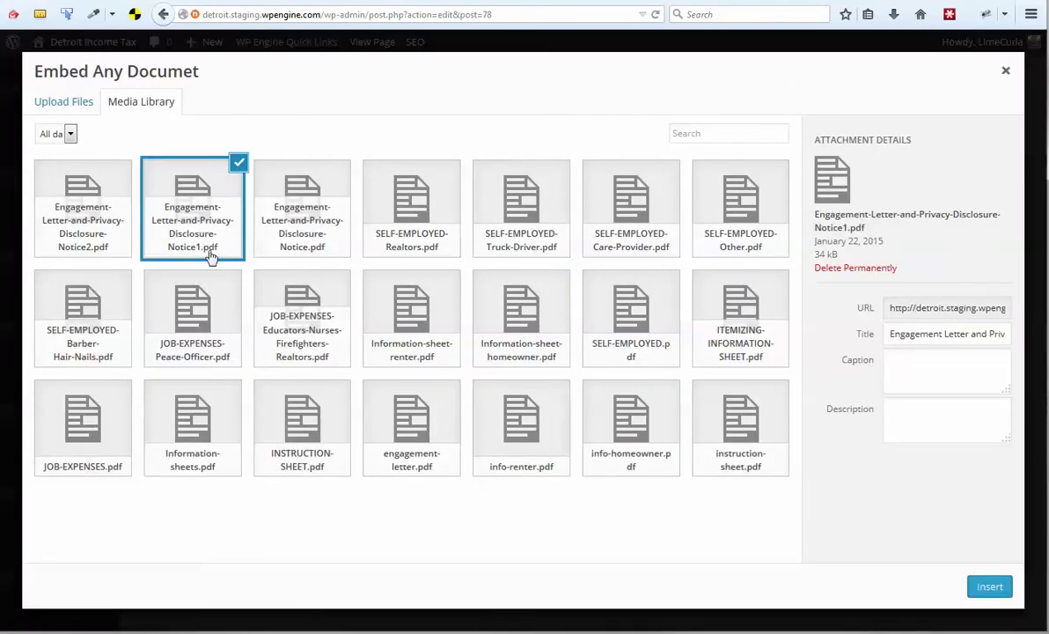
left_click(992, 588)
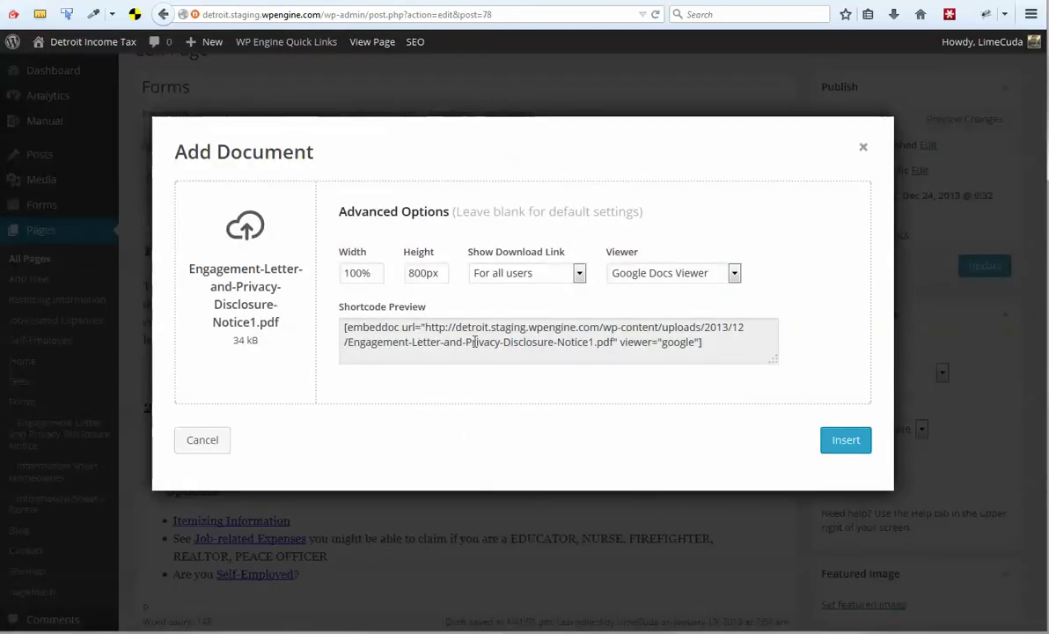
Step: Insert the embed at 100% width, 800px height, downloads for all users, Google Docs Viewer
left_click(361, 277)
type("100%")
left_click(368, 274)
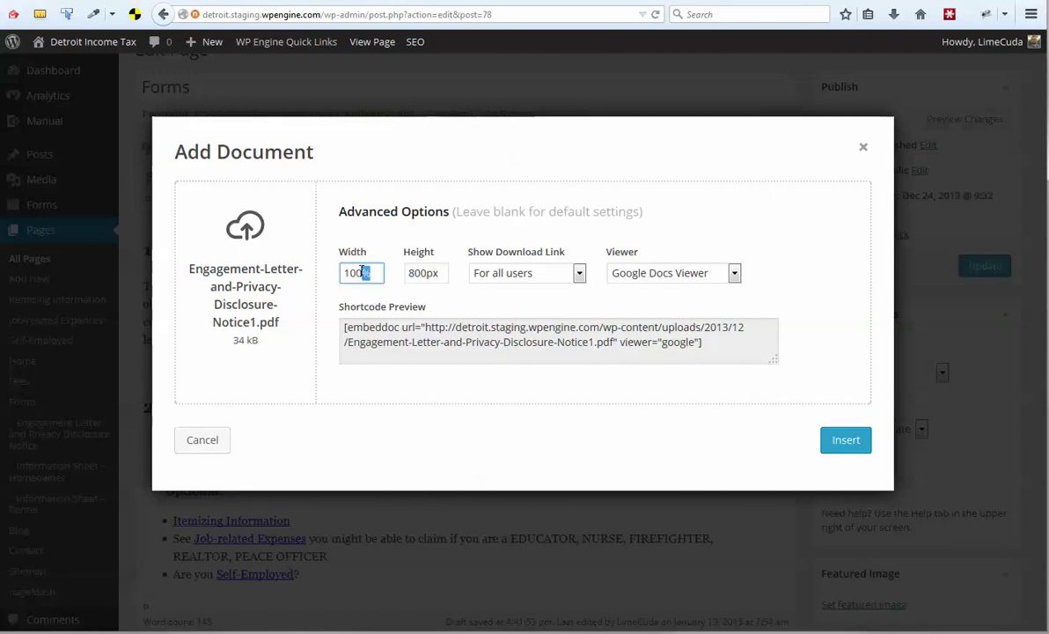
left_click(416, 274)
left_click(542, 276)
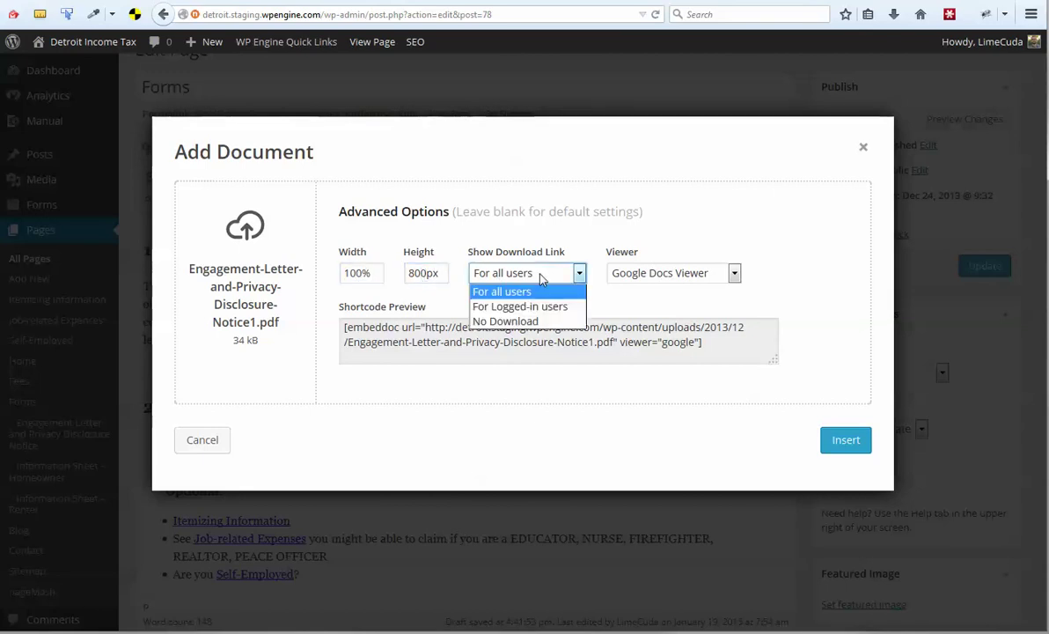
left_click(506, 292)
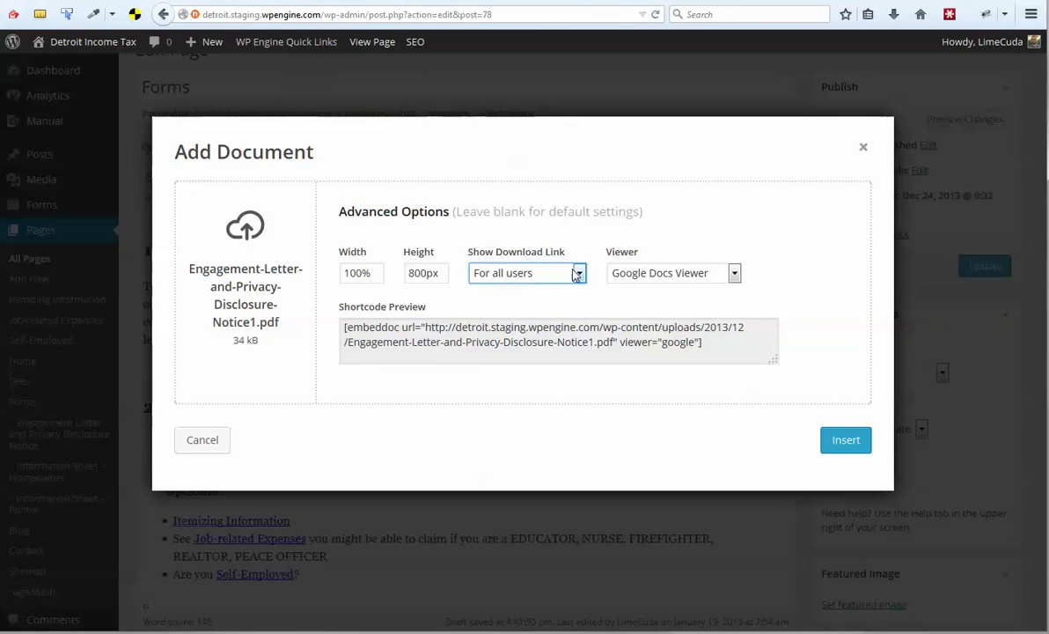
left_click(669, 274)
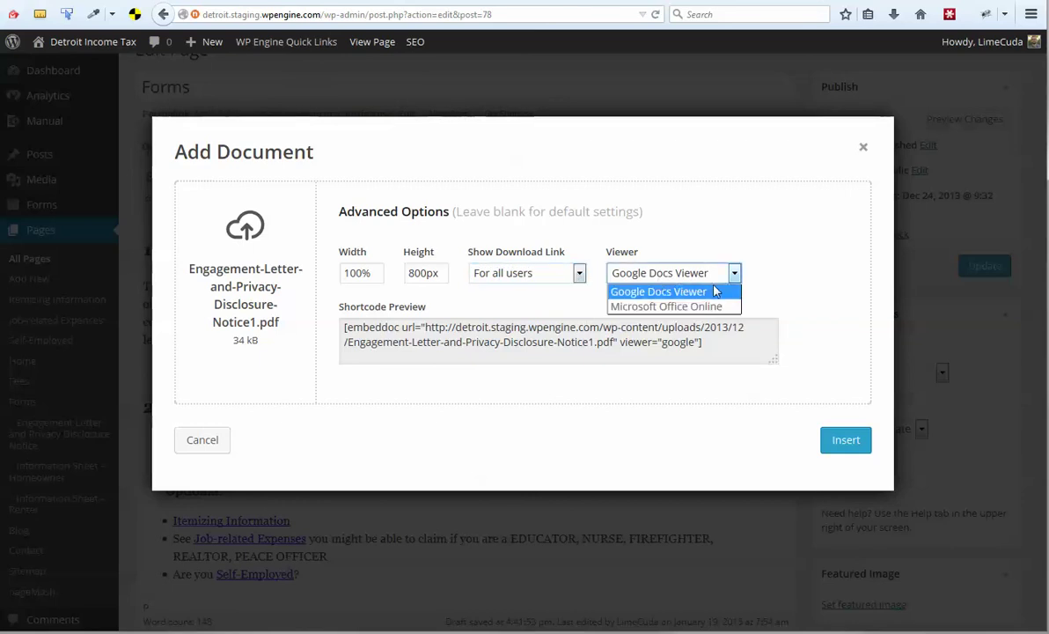
left_click(720, 292)
left_click(662, 267)
left_click(709, 268)
left_click(848, 439)
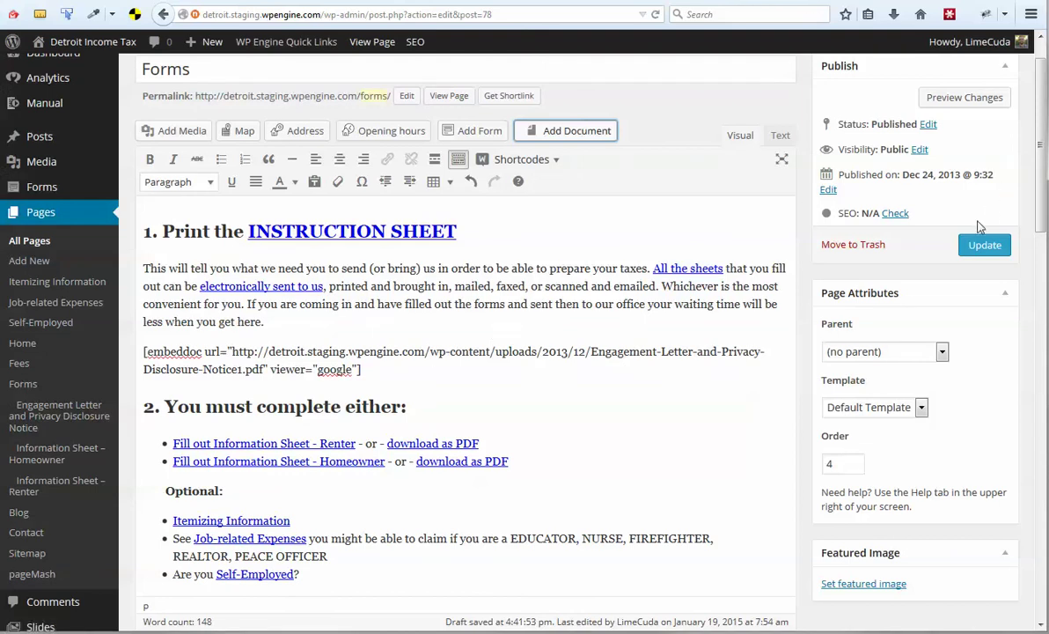
Step: Update the Forms page and view it on the live site
left_click(964, 247)
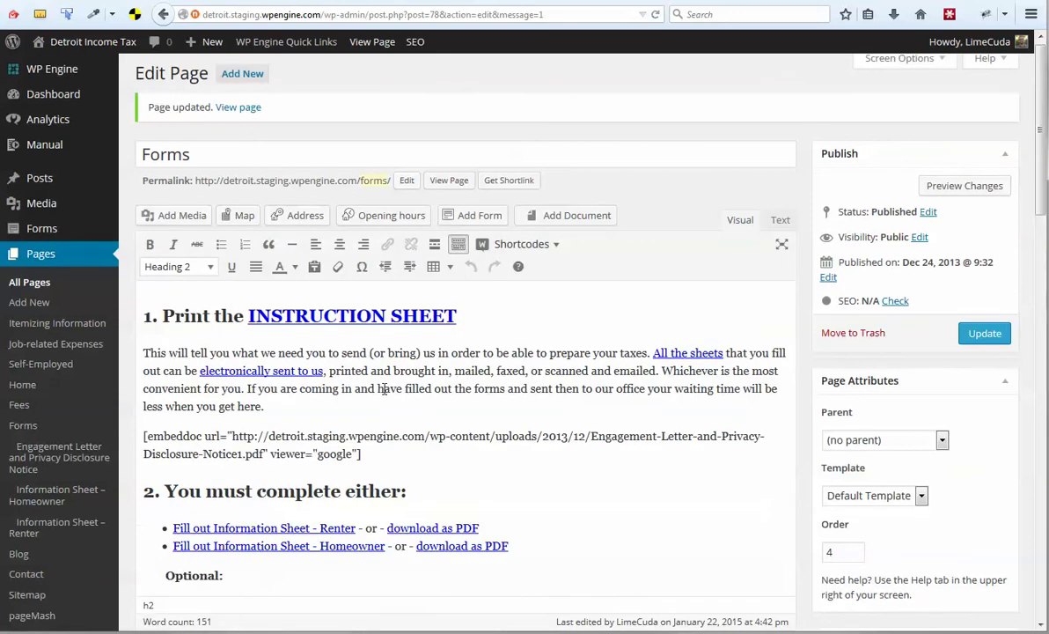
left_click(296, 370)
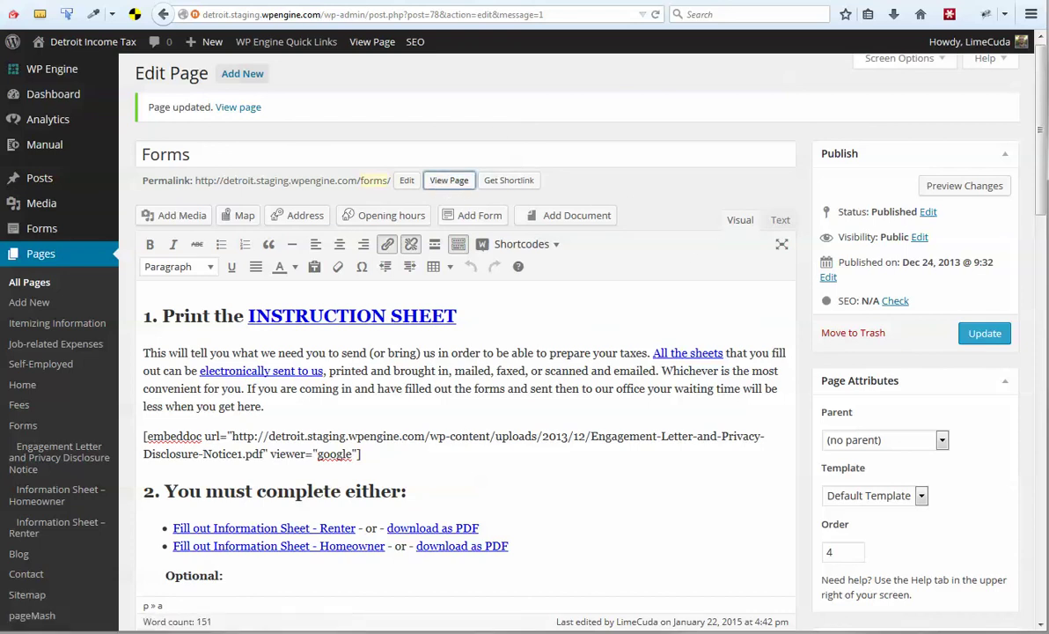
left_click(449, 180)
Step: Scroll through the embedded Engagement Letter PDF viewer on the live Forms page
scroll(176, 329, "down", 2)
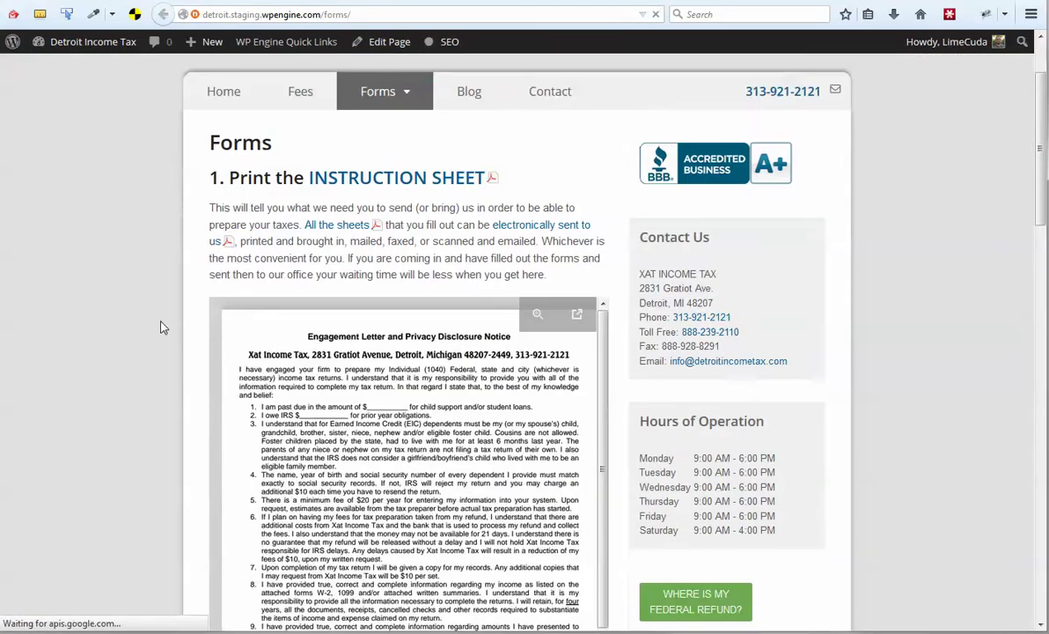
scroll(148, 321, "down", 6)
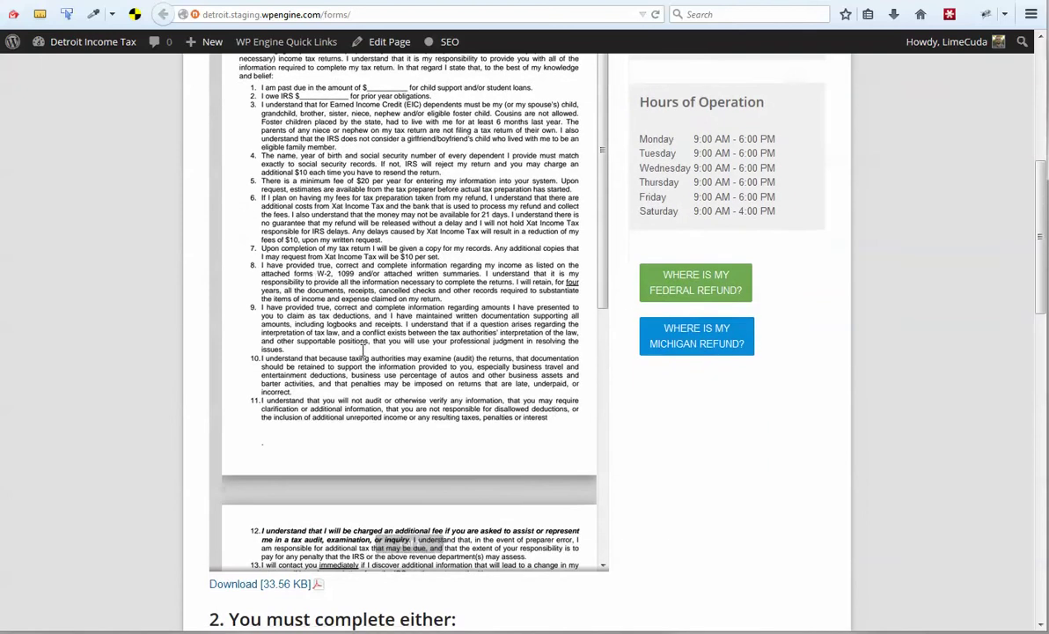
scroll(214, 376, "up", 3)
scroll(384, 280, "down", 2)
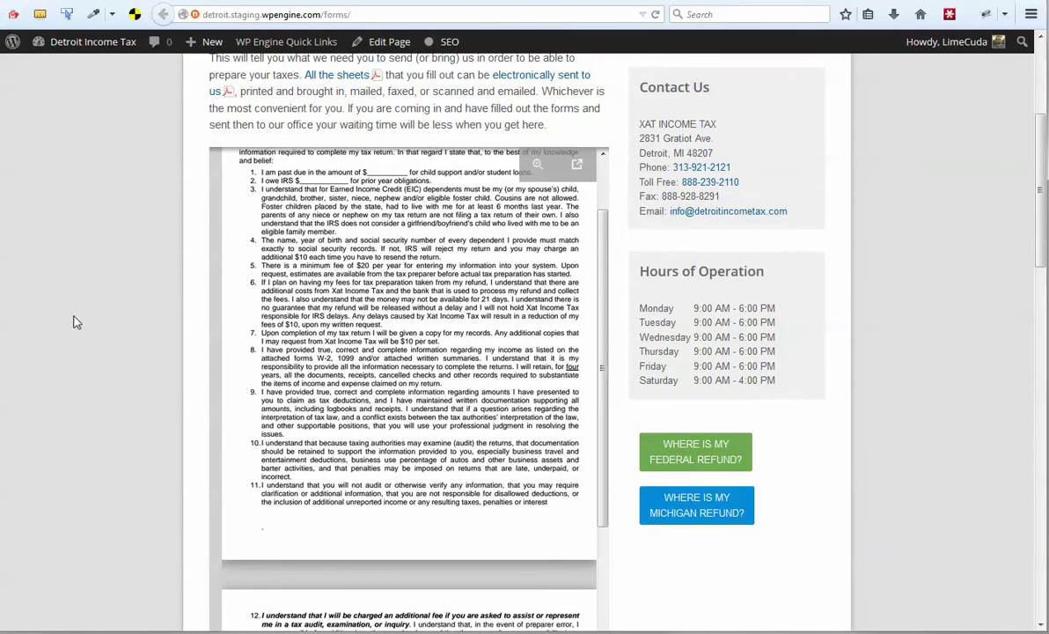
scroll(167, 334, "up", 2)
scroll(190, 345, "down", 1)
scroll(353, 312, "down", 4)
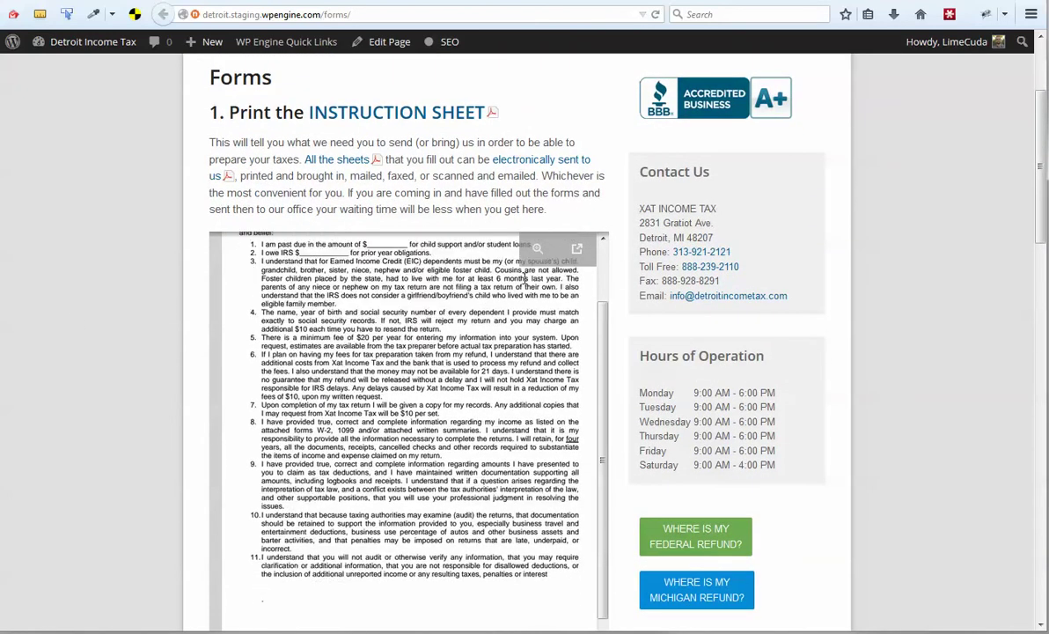
scroll(351, 314, "down", 2)
scroll(142, 242, "down", 5)
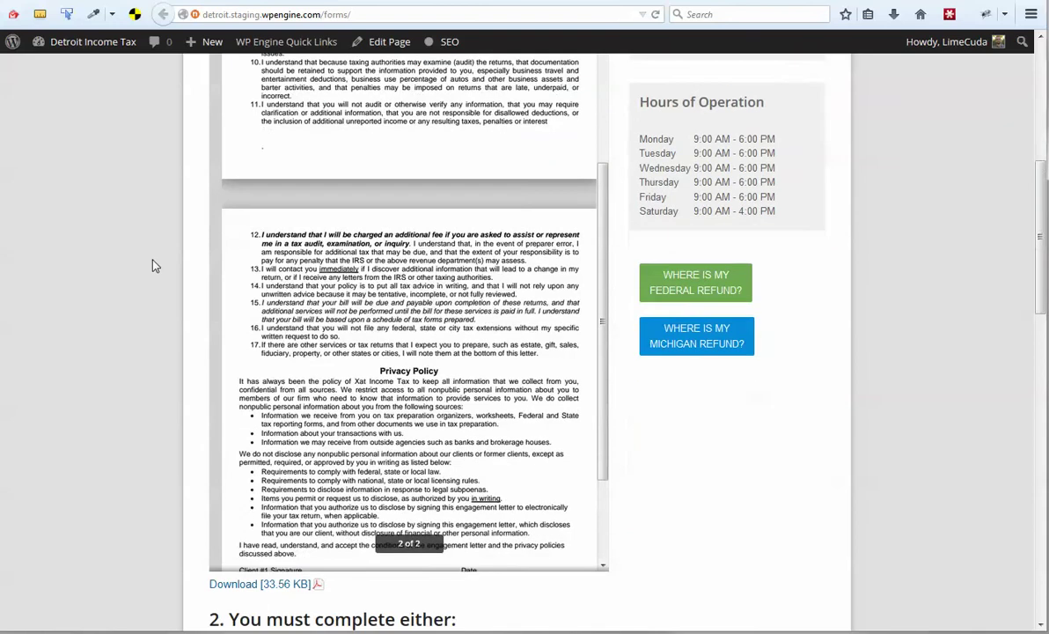
scroll(507, 319, "down", 3)
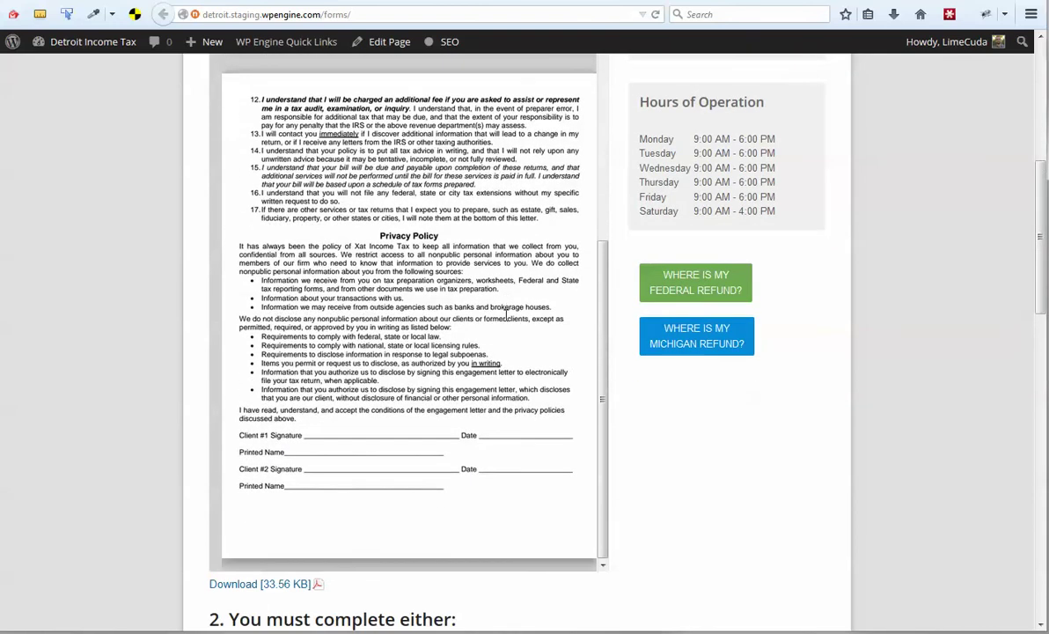
scroll(493, 342, "up", 3)
scroll(493, 342, "up", 6)
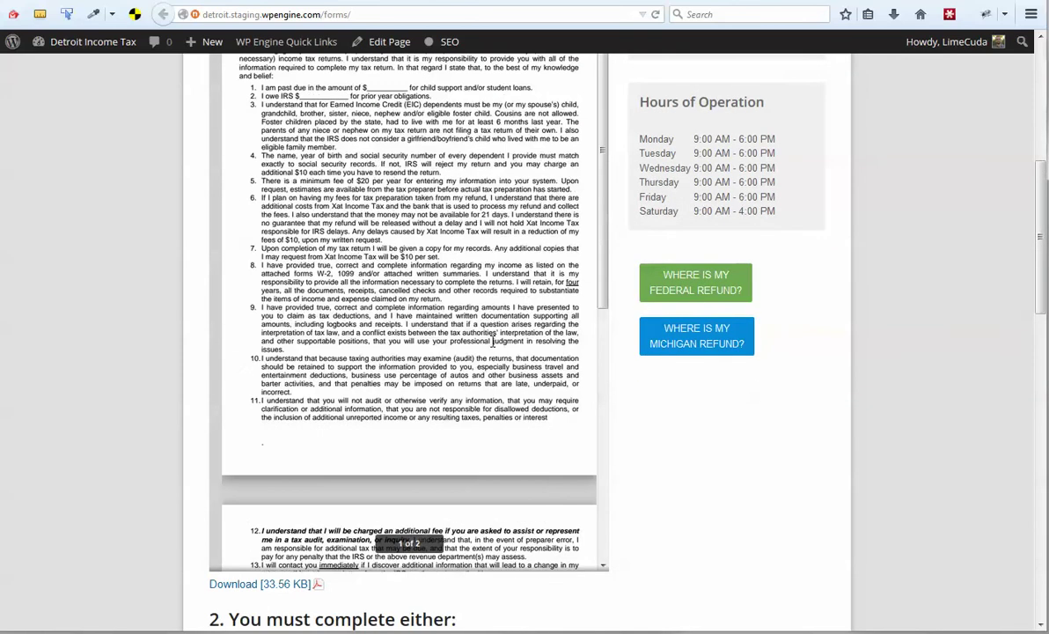
left_click_drag(264, 240, 340, 339)
left_click(352, 310)
scroll(238, 396, "down", 3)
scroll(205, 430, "up", 4)
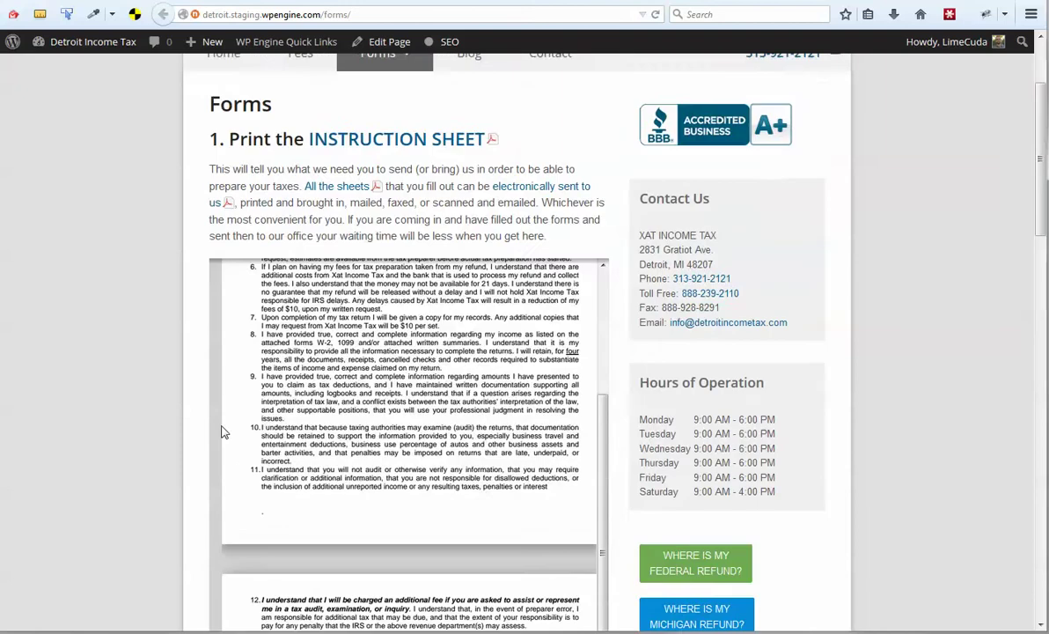
scroll(183, 434, "up", 3)
scroll(176, 436, "down", 10)
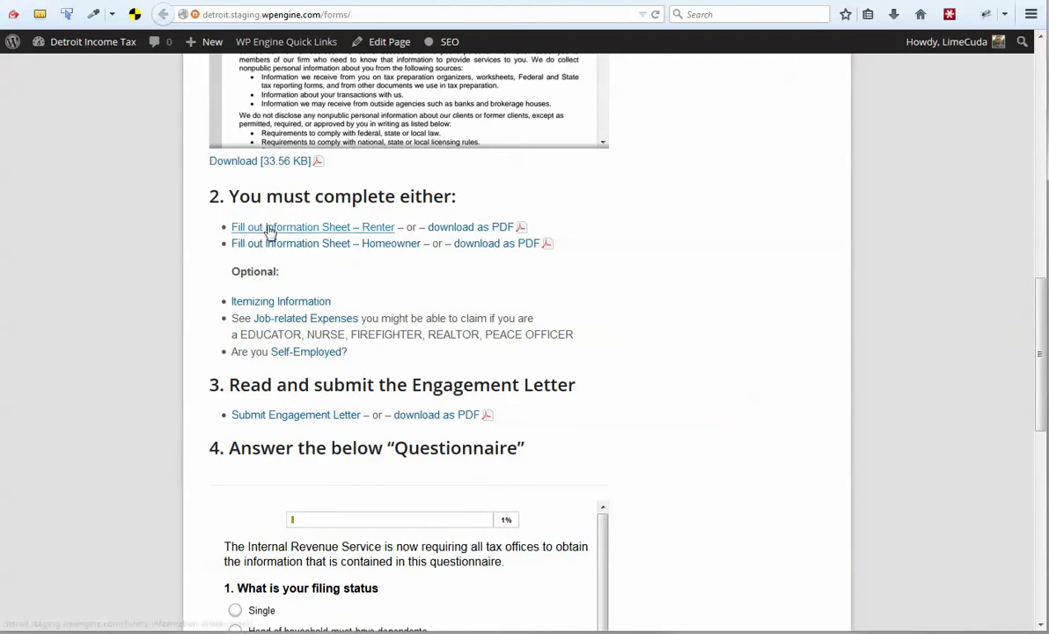
scroll(209, 323, "up", 3)
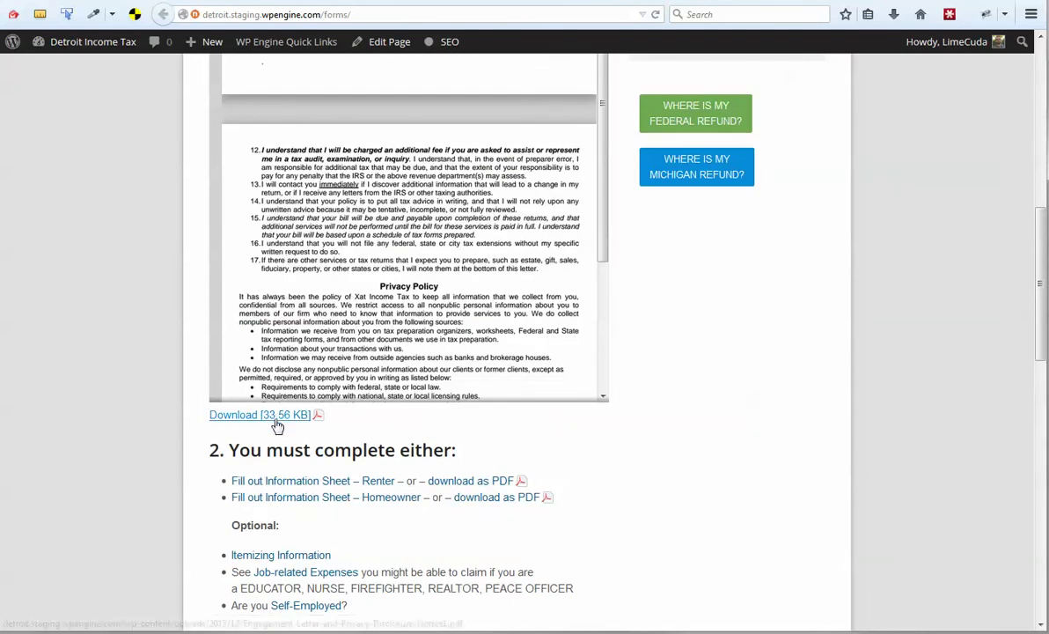
Step: Test the download link for Engagement-Letter-and-Privacy-Disclosure-Notice1.pdf (33.6 KB), then cancel the download
left_click(275, 415)
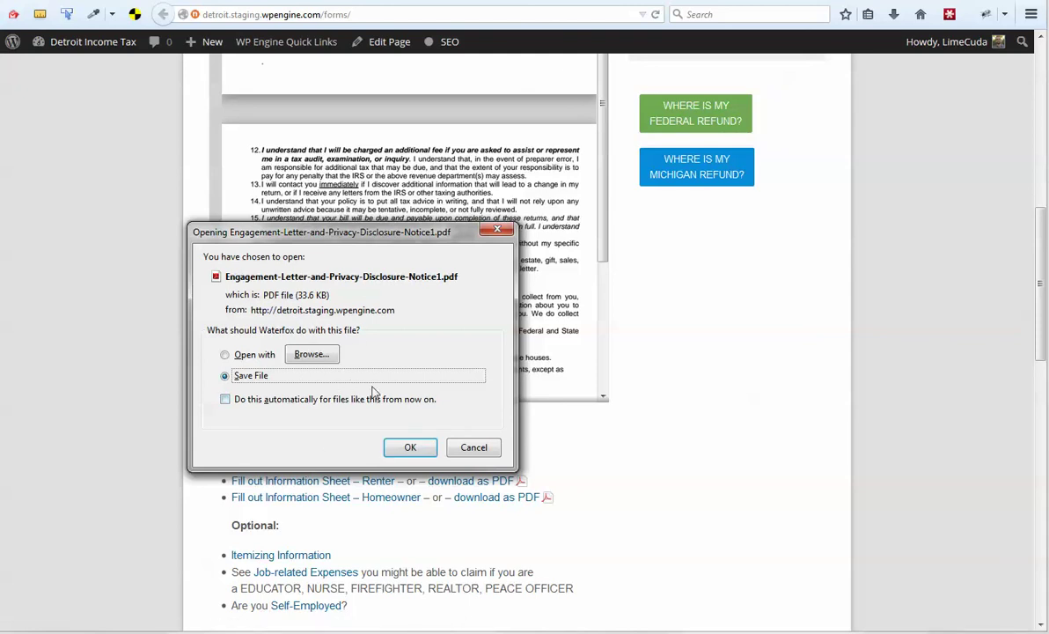
left_click(474, 448)
scroll(686, 393, "up", 6)
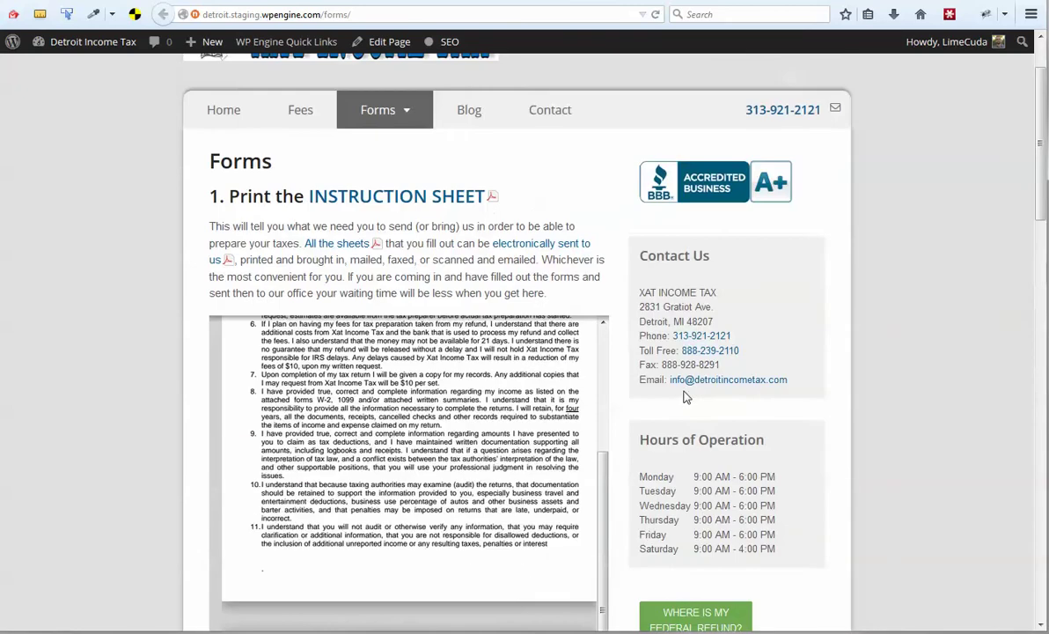